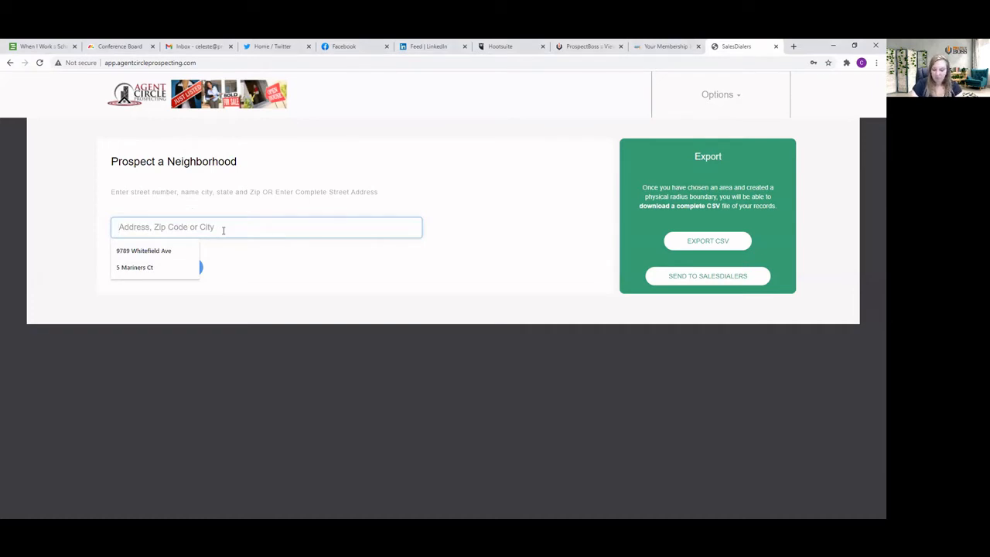
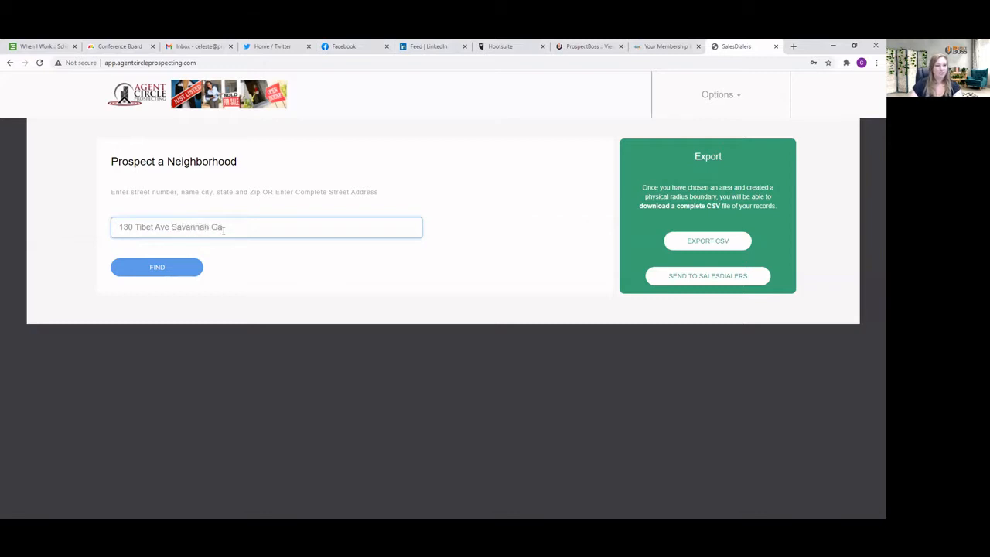
# Find the property on the map by entering its full street address with city and state in the neighborhood search
pyautogui.click(169, 268)
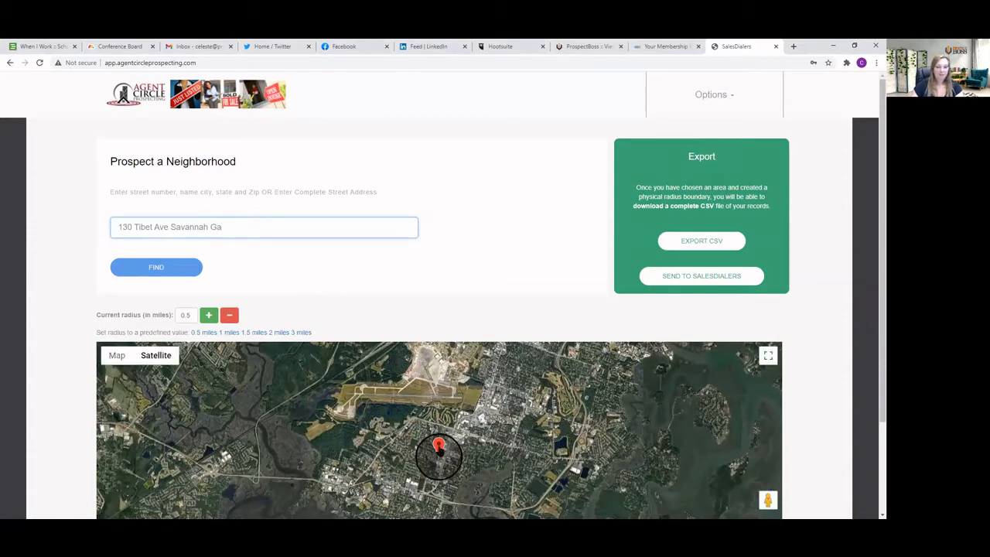
# Set the prospecting radius to 5 miles and export the area's records as a CSV file
pyautogui.scroll(-1, 436, 262)
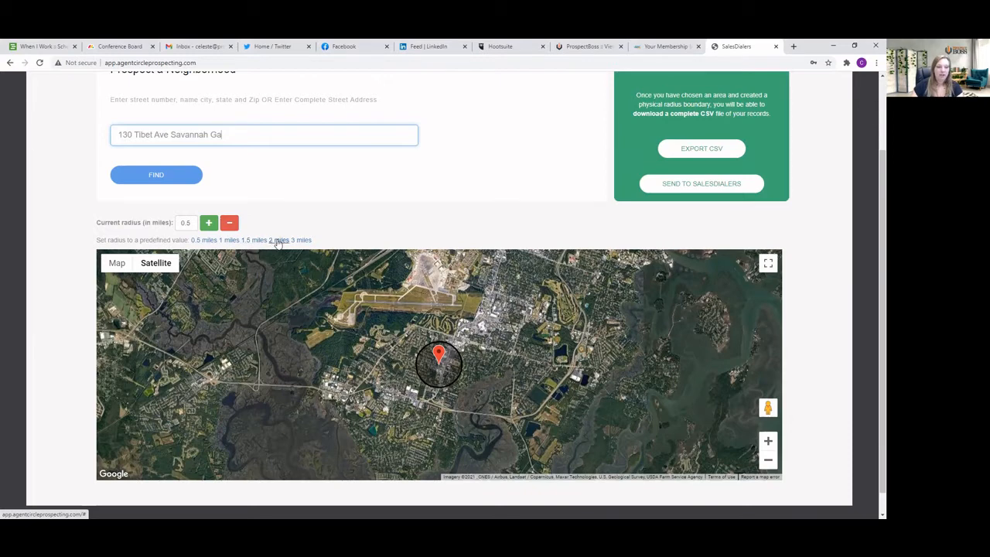
pyautogui.moveTo(195, 222); pyautogui.dragTo(172, 225)
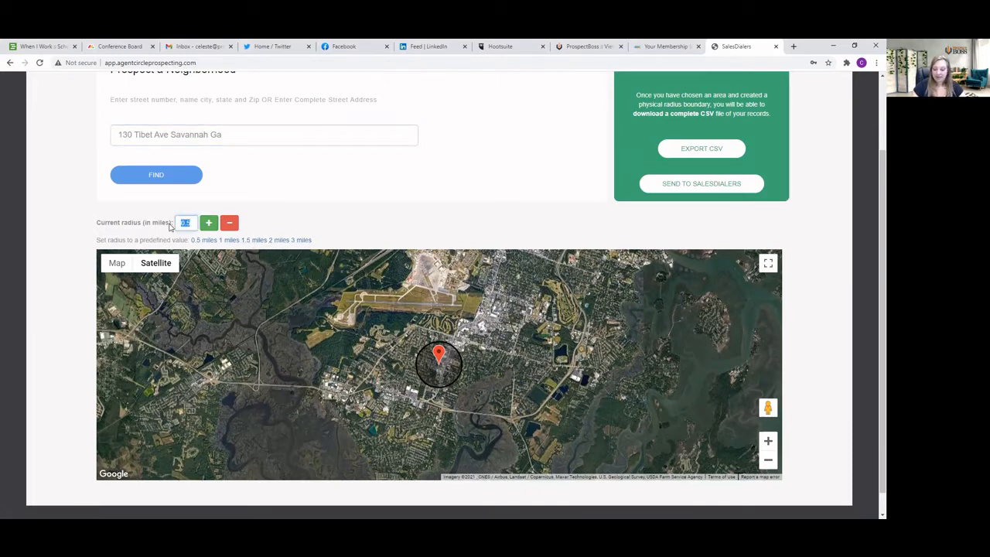
pyautogui.write('5')
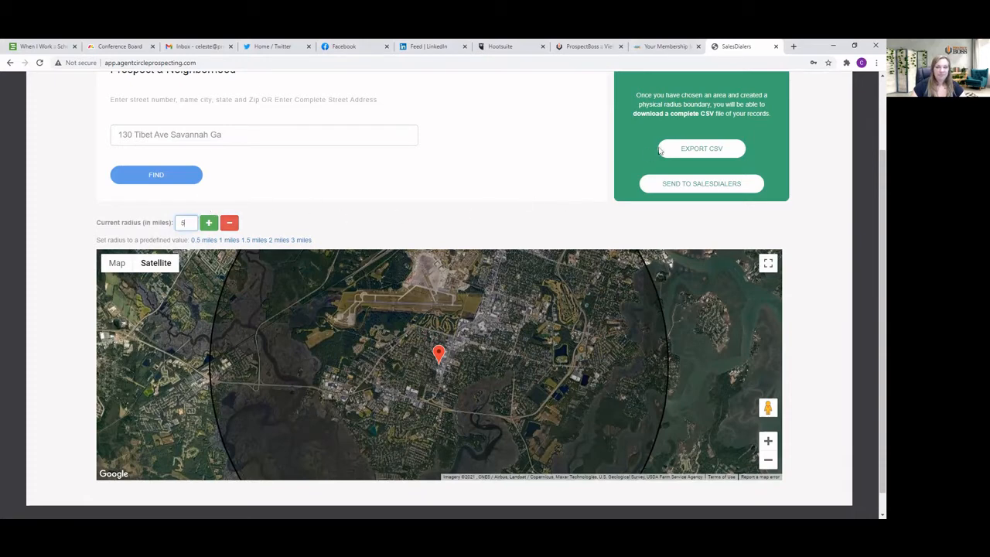
pyautogui.click(699, 150)
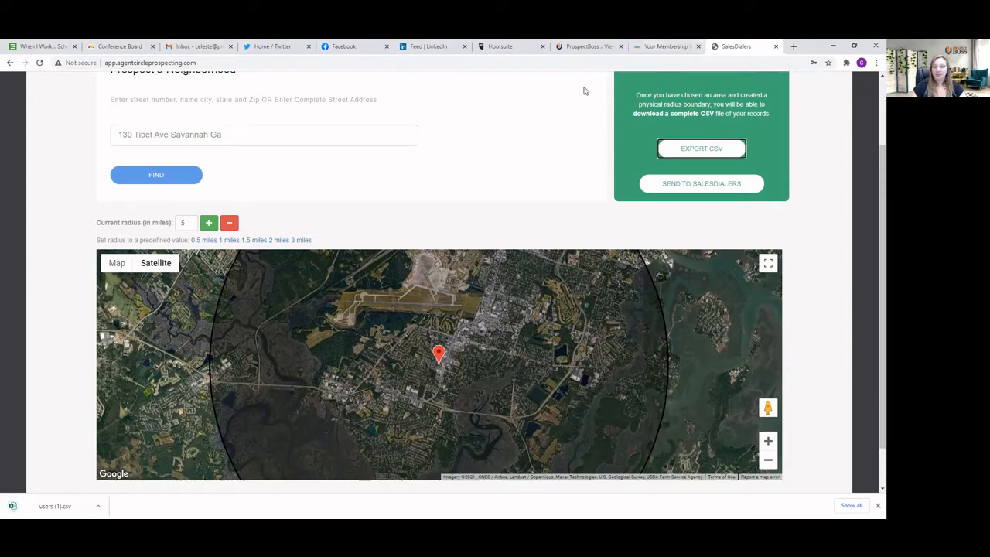
# Switch to ProspectBoss and start creating a new calling campaign
pyautogui.click(582, 48)
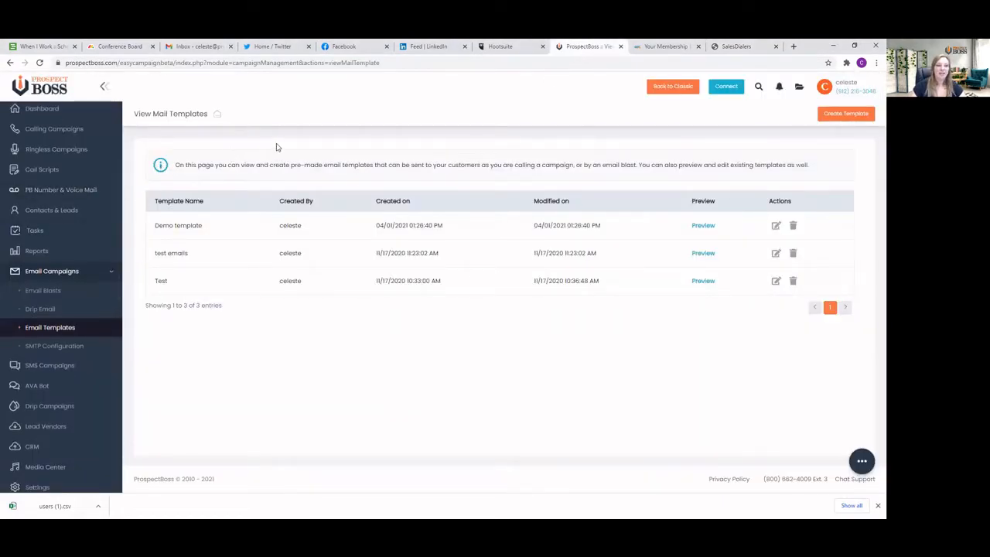
pyautogui.click(40, 108)
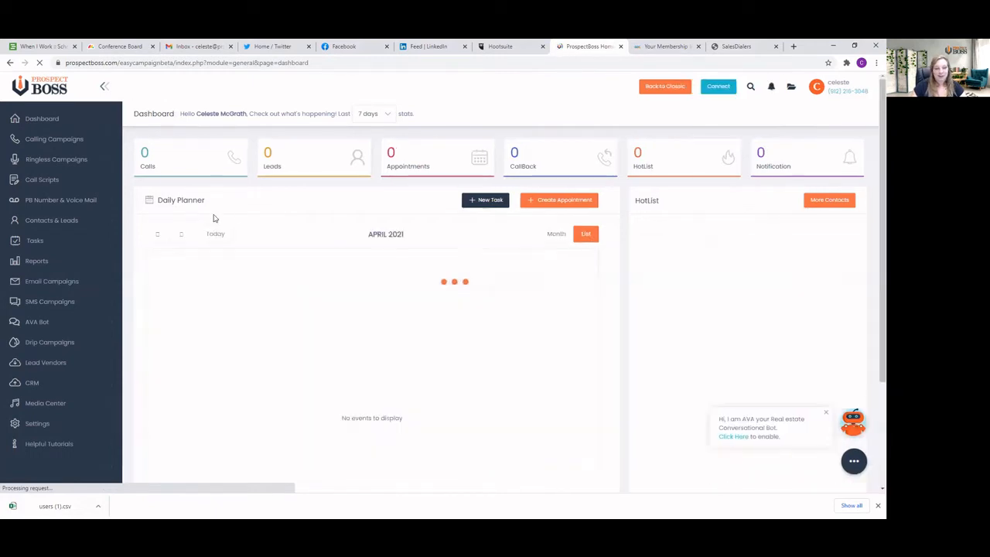
pyautogui.click(76, 140)
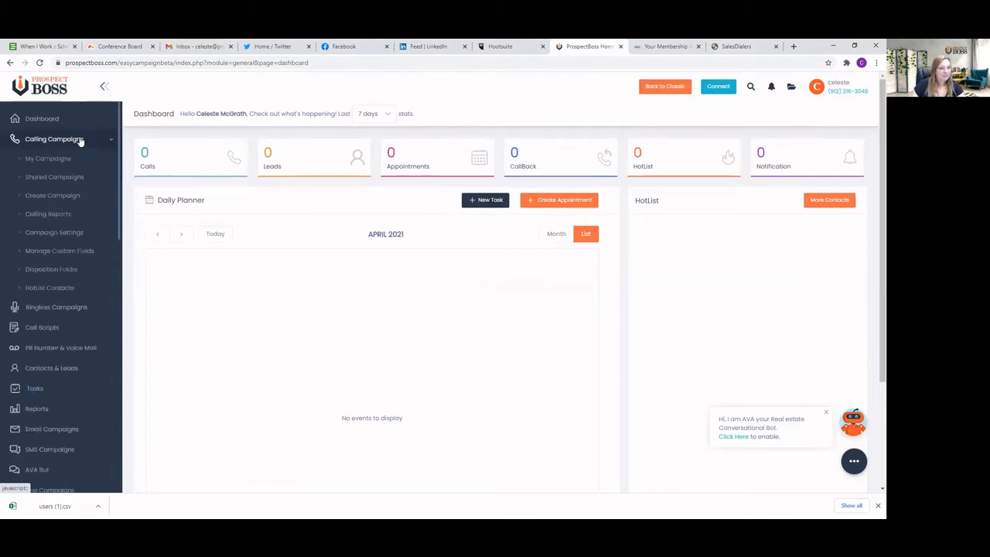
pyautogui.click(49, 198)
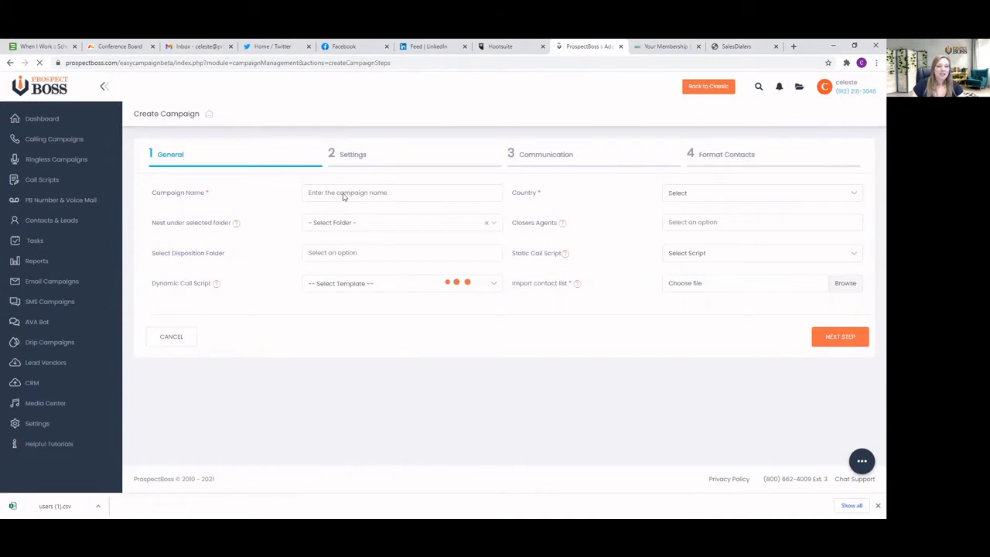
# Name the new campaign "Circle Prospecting Video"
pyautogui.click(396, 192)
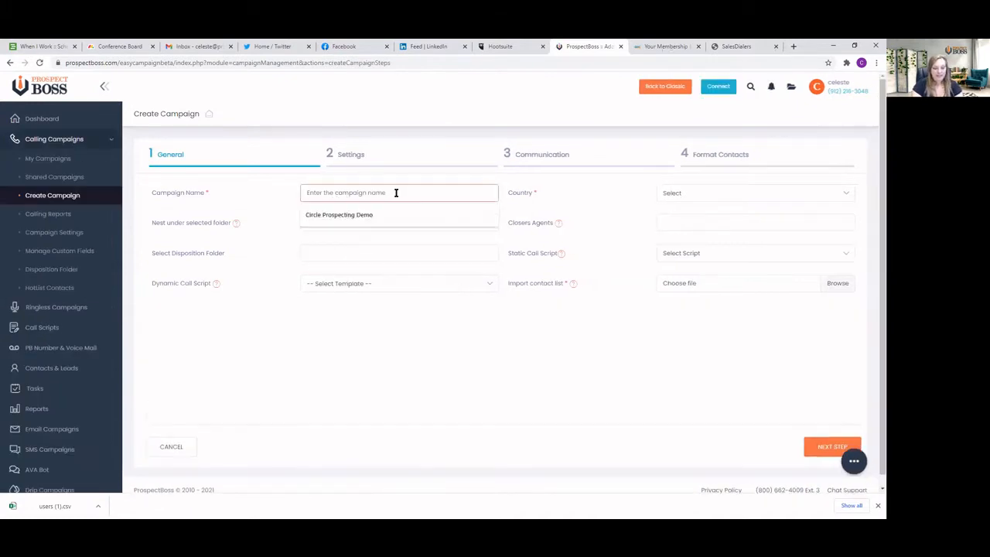
pyautogui.write('Circle')
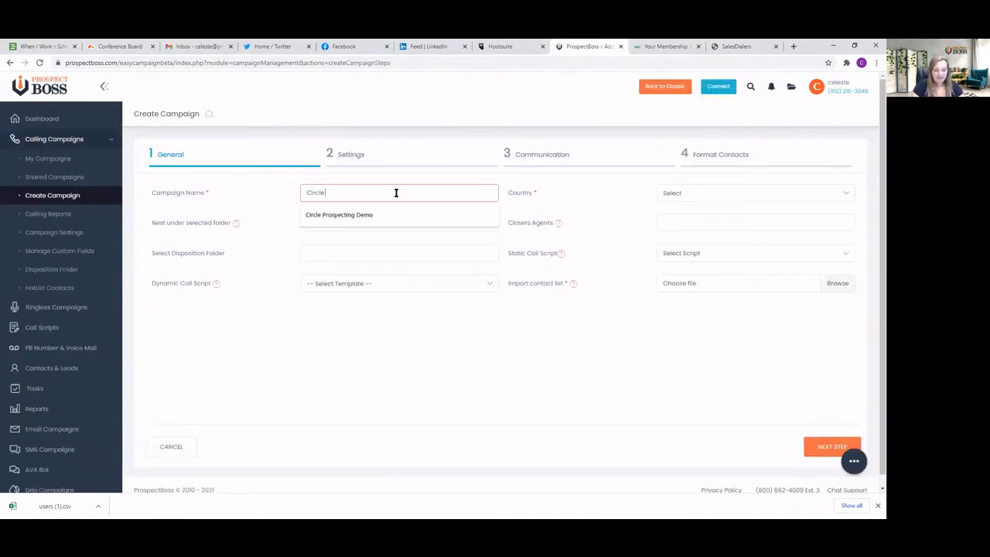
pyautogui.write(' Prospecting')
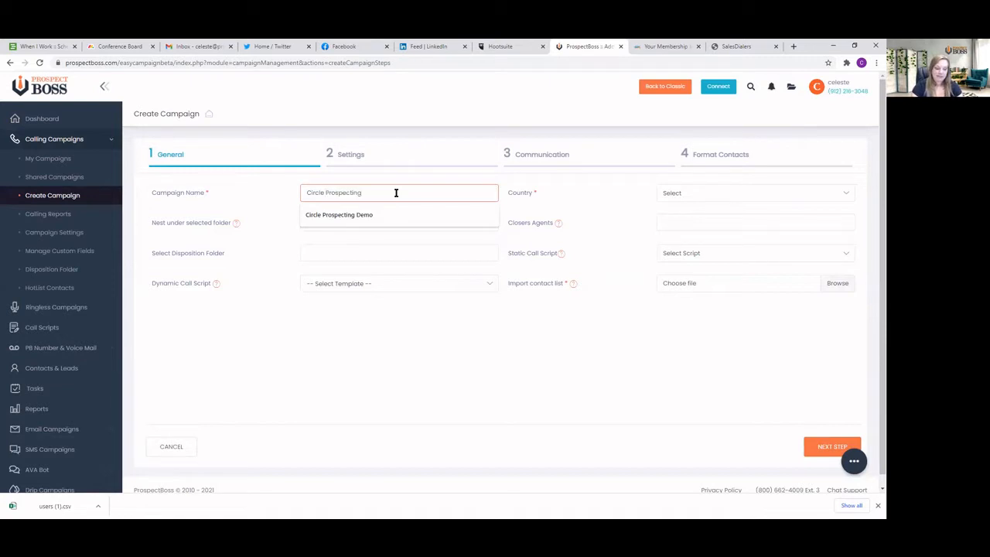
pyautogui.write(' Video')
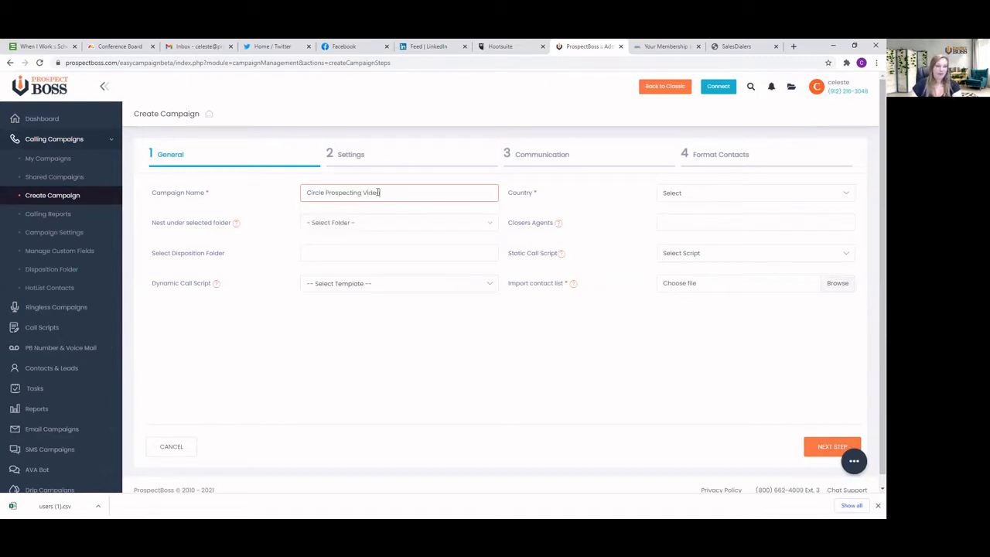
# Check the folder choices without picking one and set the campaign's country to United States/Canada
pyautogui.click(356, 224)
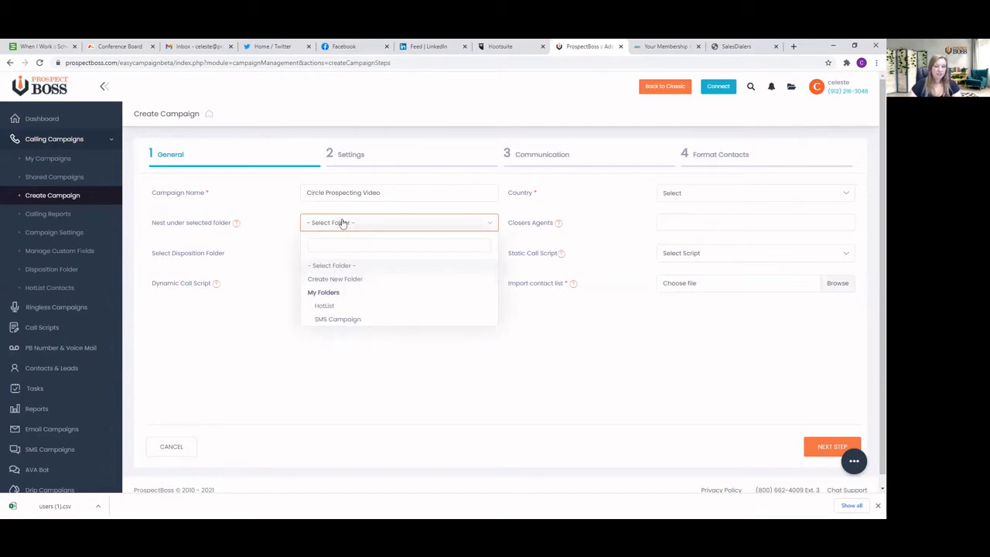
pyautogui.click(241, 305)
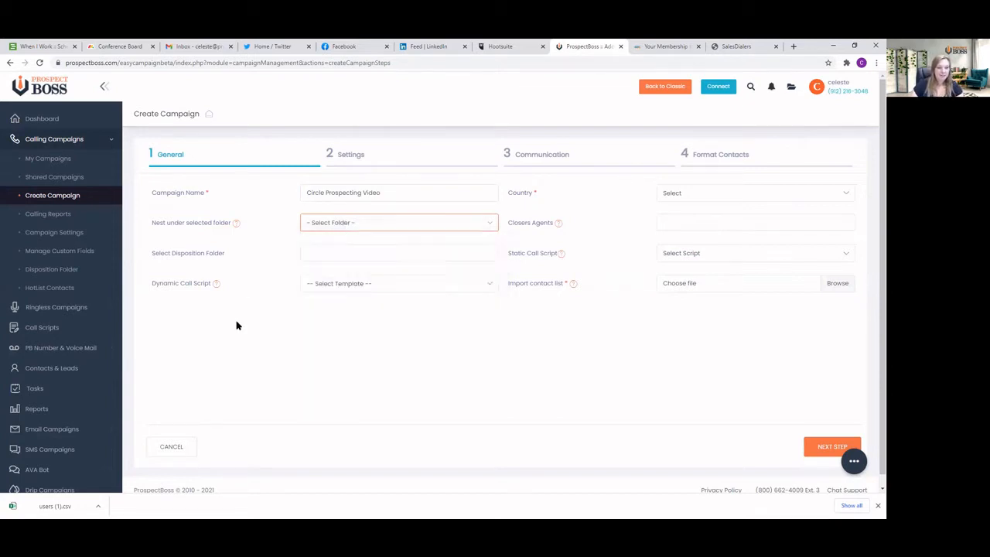
pyautogui.click(687, 192)
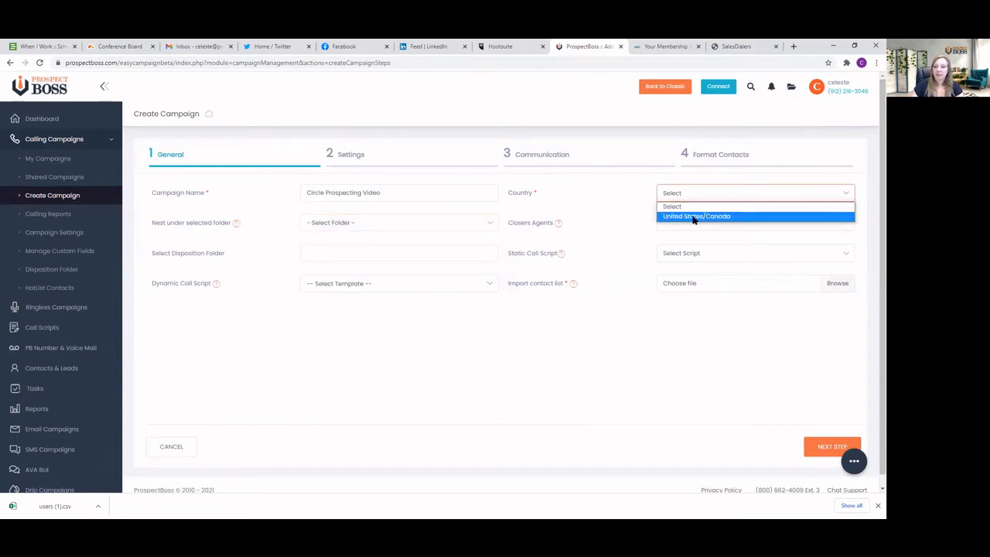
pyautogui.click(694, 216)
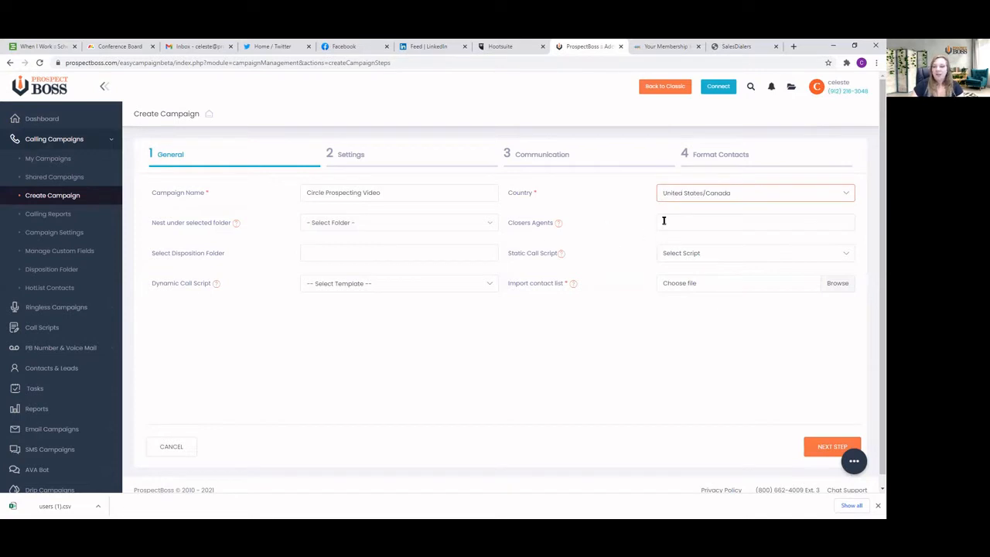
# Add the Cold-Lead, Hot-Lead and Warm-Lead disposition folders to the campaign
pyautogui.click(325, 254)
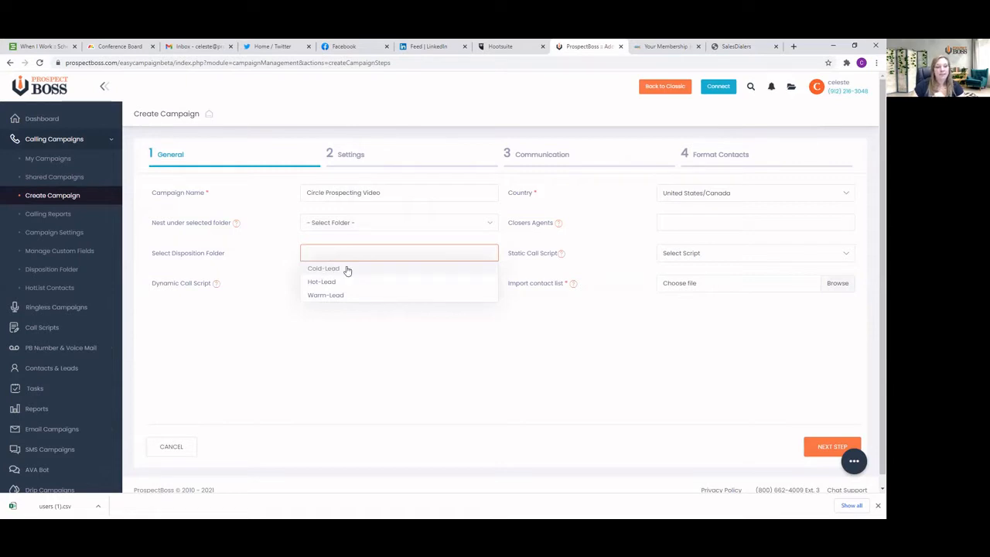
pyautogui.click(334, 269)
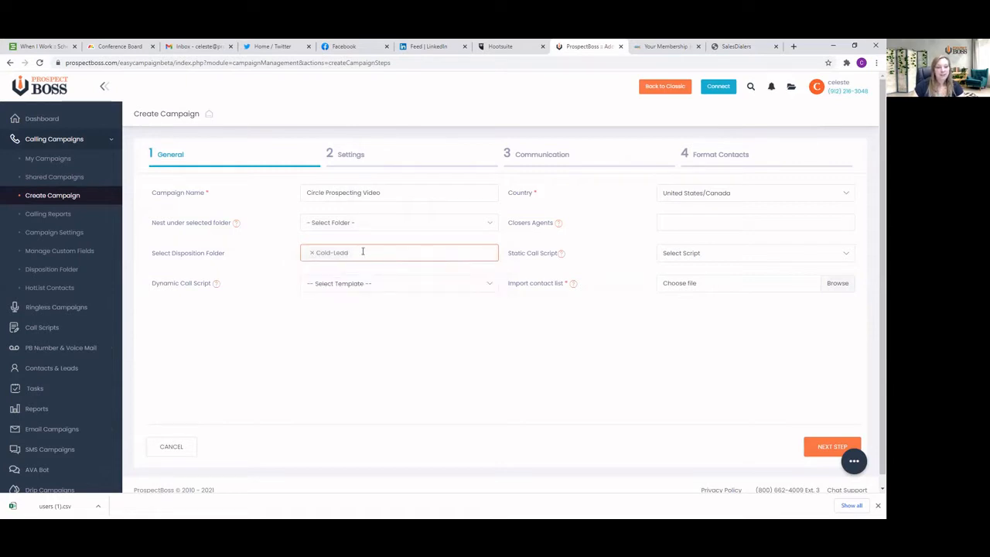
pyautogui.click(362, 252)
pyautogui.click(377, 280)
pyautogui.click(407, 252)
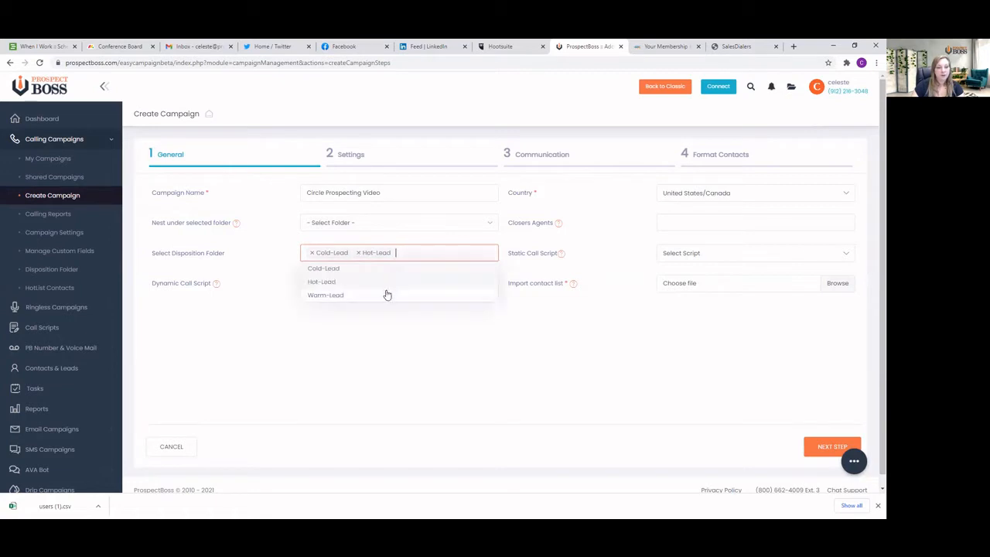
pyautogui.click(387, 294)
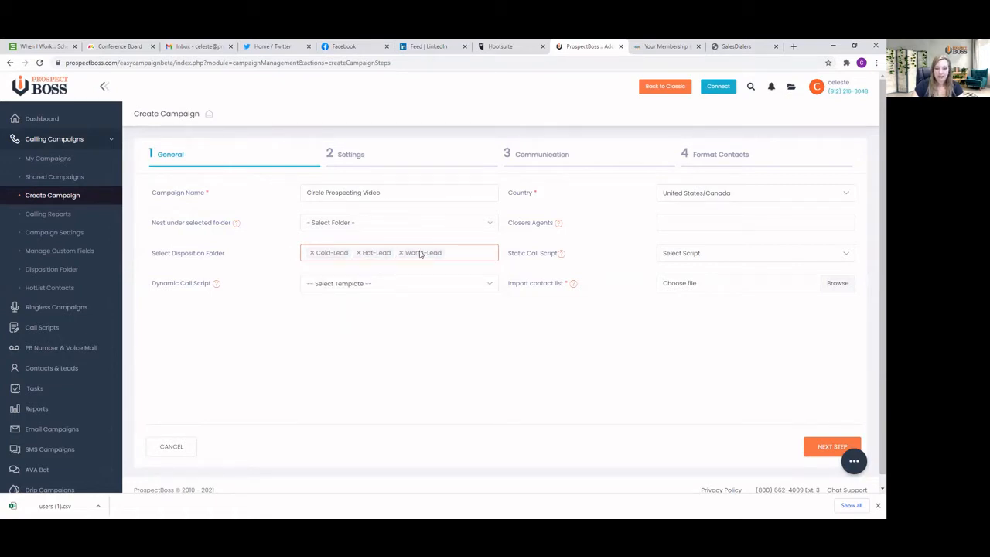
# Assign the saved dynamic call script to the campaign and view the static script choices without selecting one
pyautogui.click(393, 286)
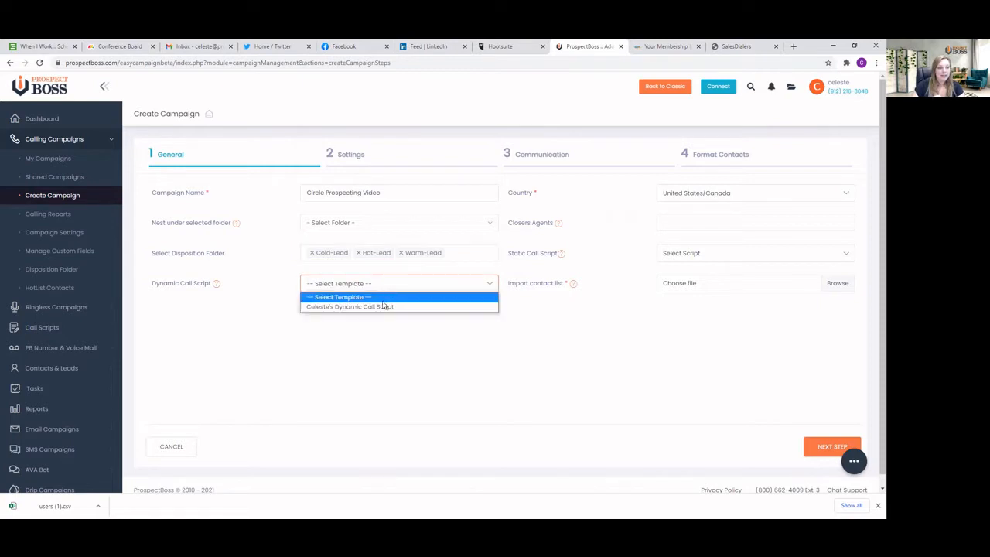
pyautogui.click(371, 308)
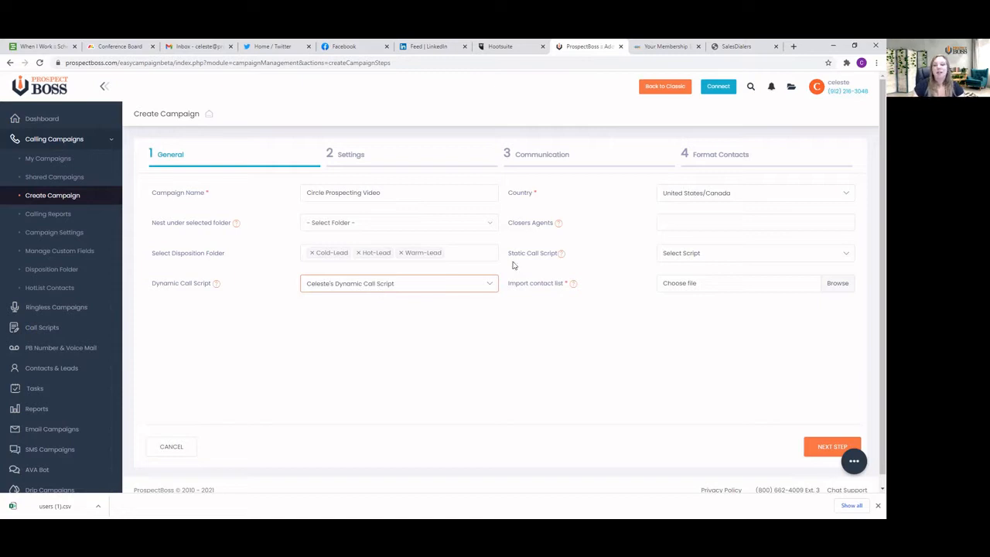
pyautogui.click(698, 259)
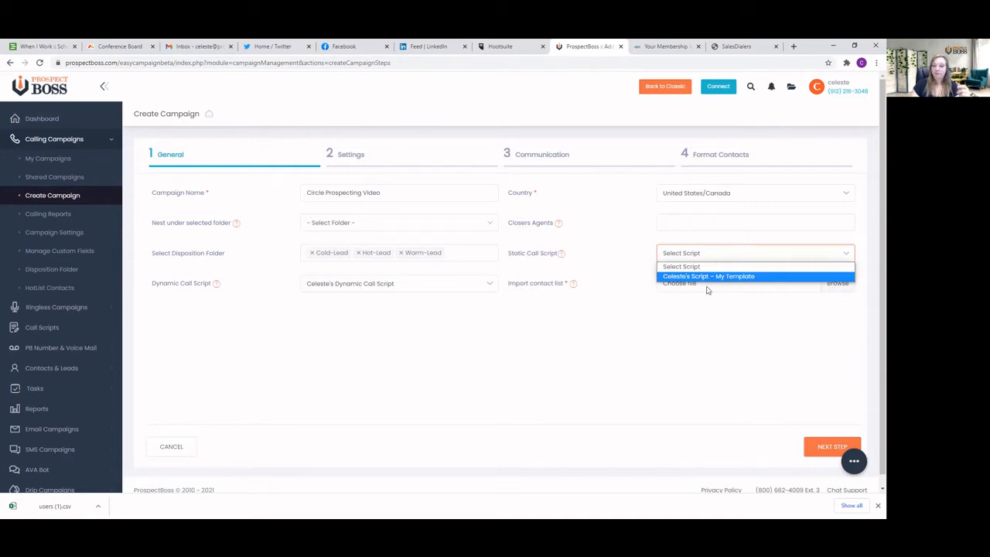
pyautogui.click(632, 311)
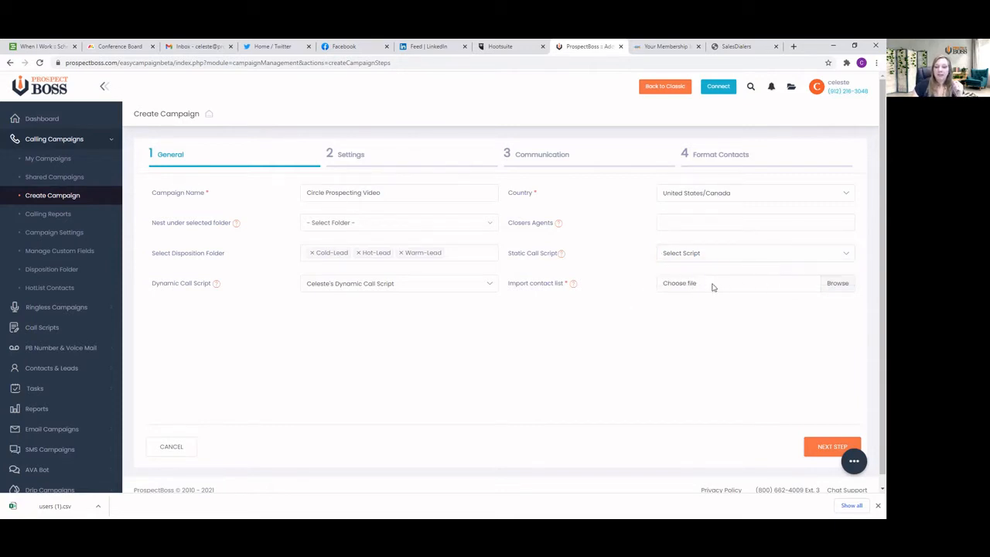
# Import the contact list from users (1).csv and continue to the campaign's Settings stage
pyautogui.click(837, 284)
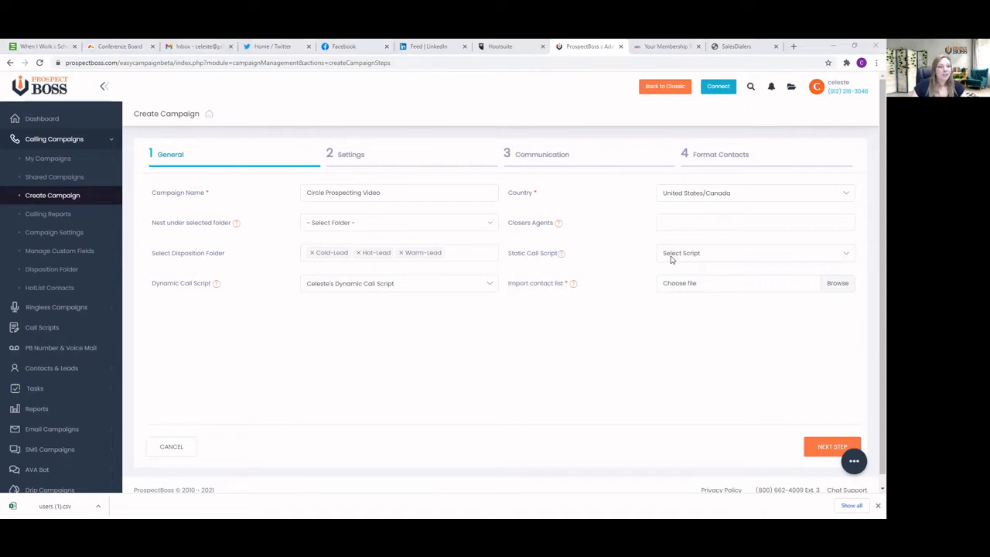
pyautogui.doubleClick(336, 161)
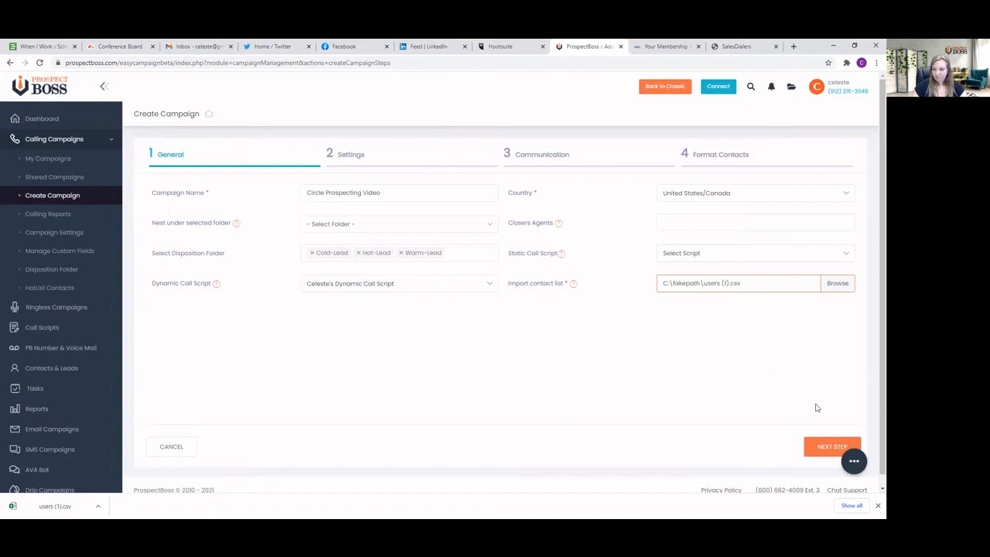
pyautogui.click(824, 452)
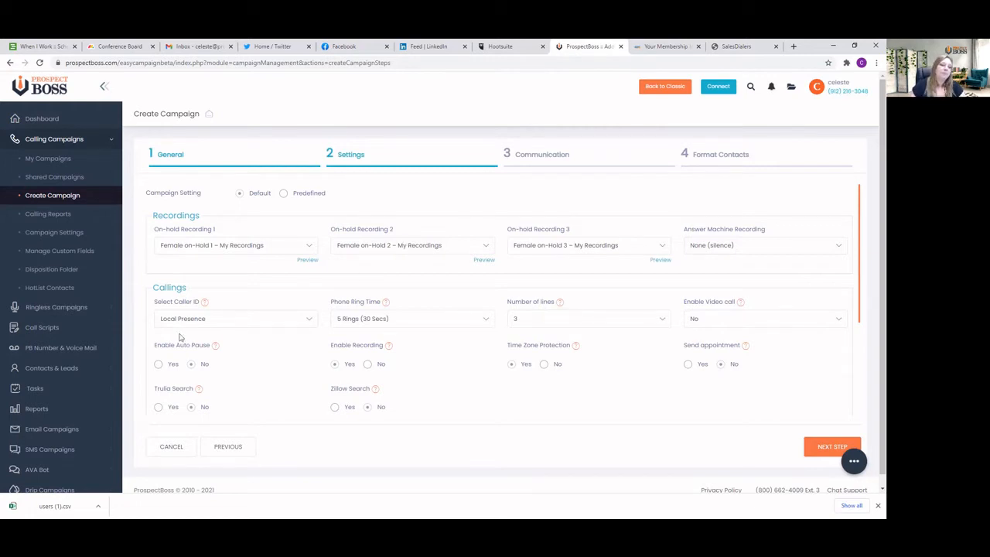
# Set the campaign's caller ID to Own Caller Id and enter the company's phone number
pyautogui.click(236, 324)
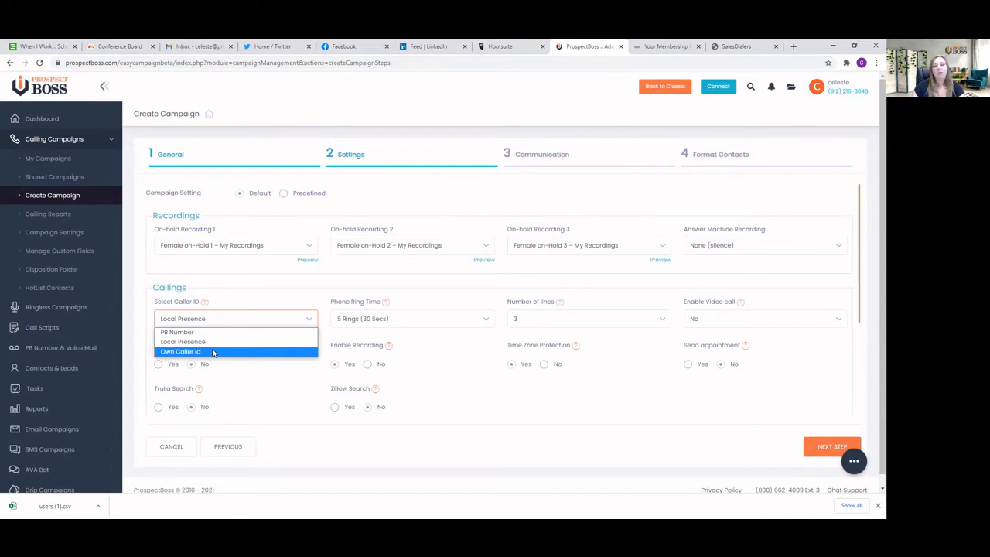
pyautogui.click(214, 351)
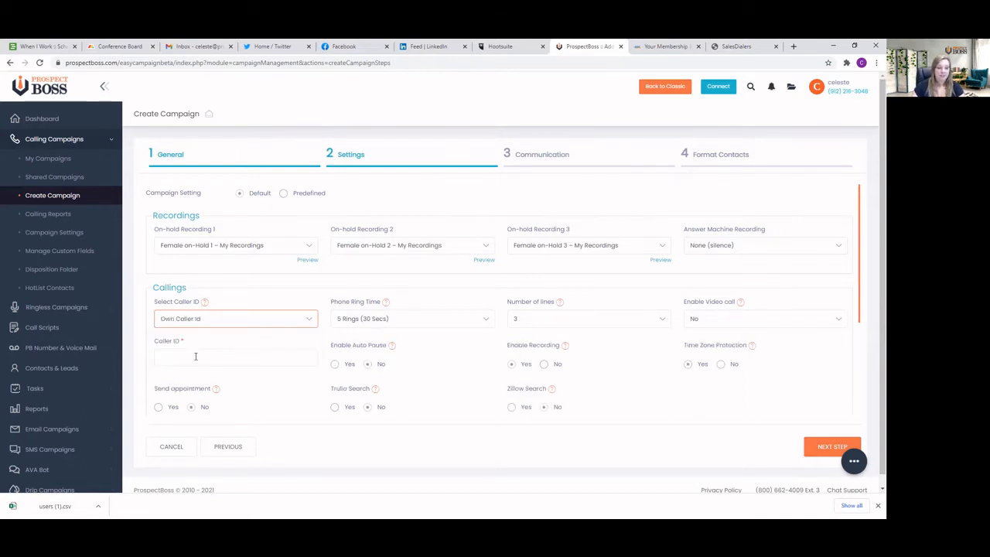
pyautogui.click(192, 356)
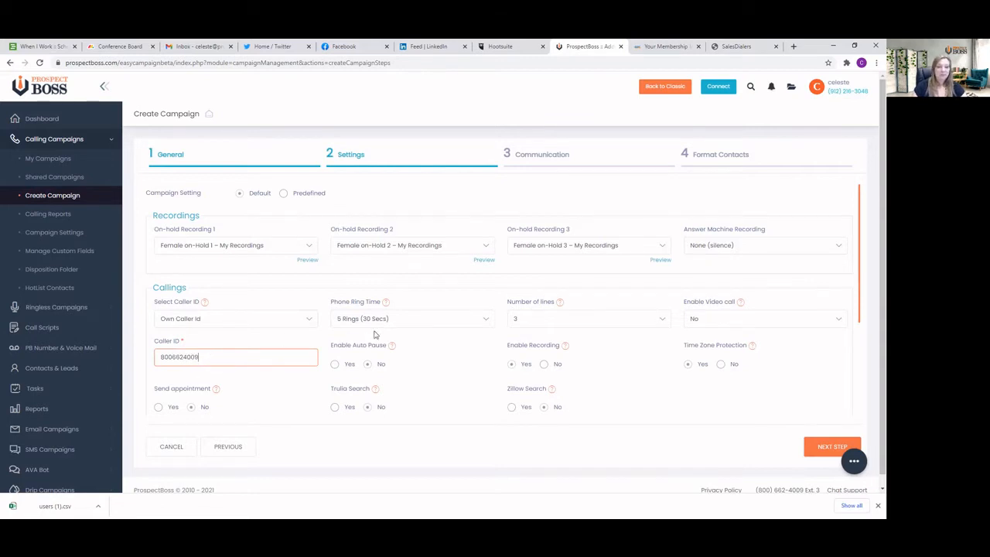
# Review the choices for phone ring time, number of lines and video calling, leaving each setting as it is
pyautogui.click(403, 320)
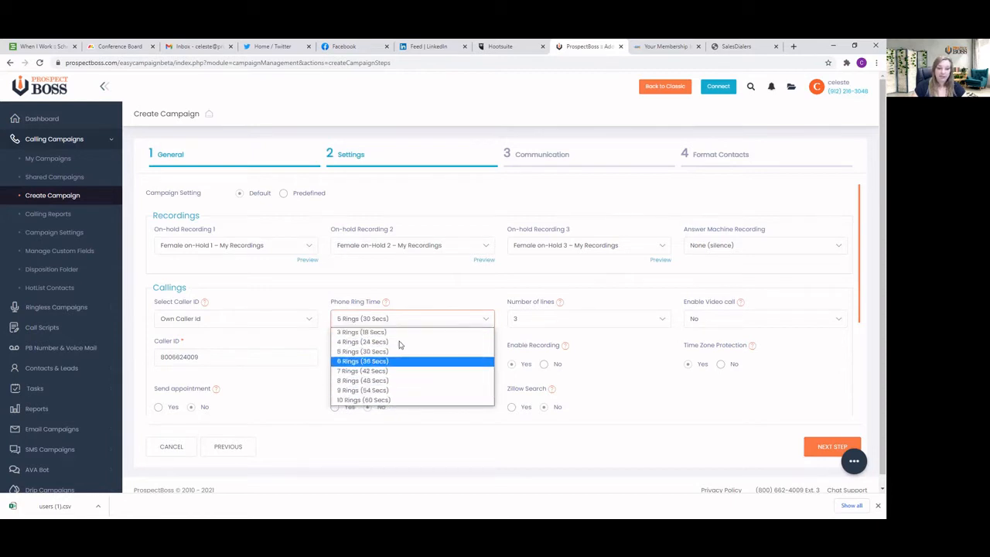
pyautogui.click(422, 307)
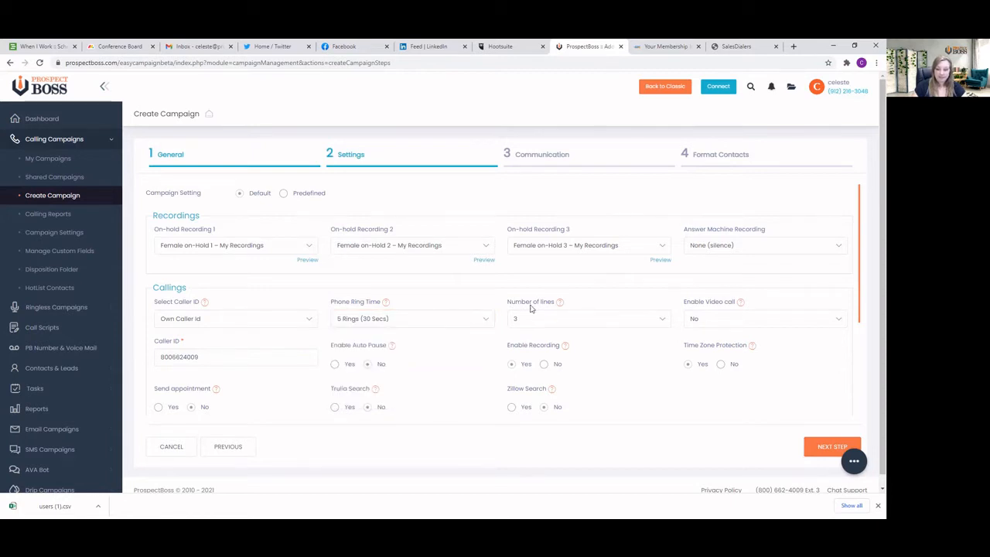
pyautogui.click(659, 320)
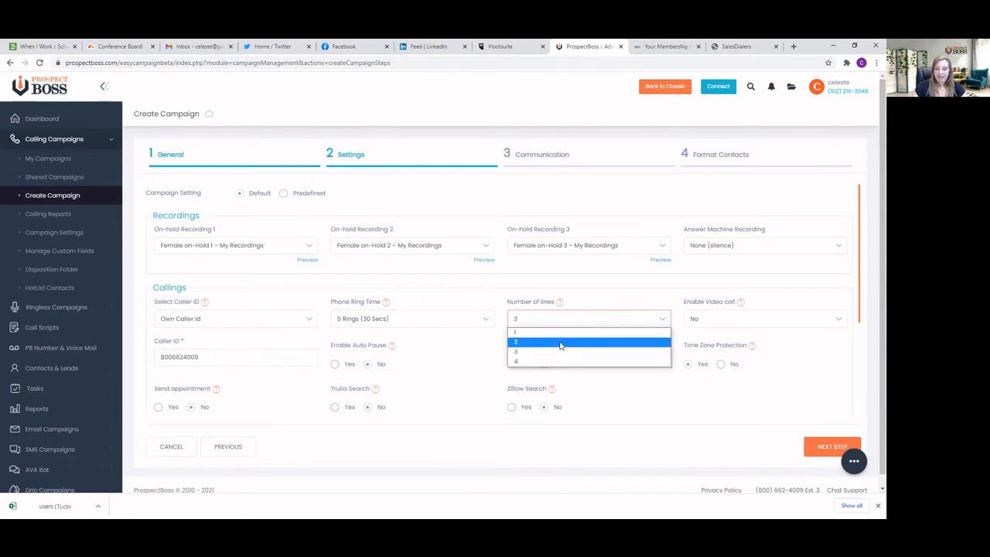
pyautogui.click(589, 295)
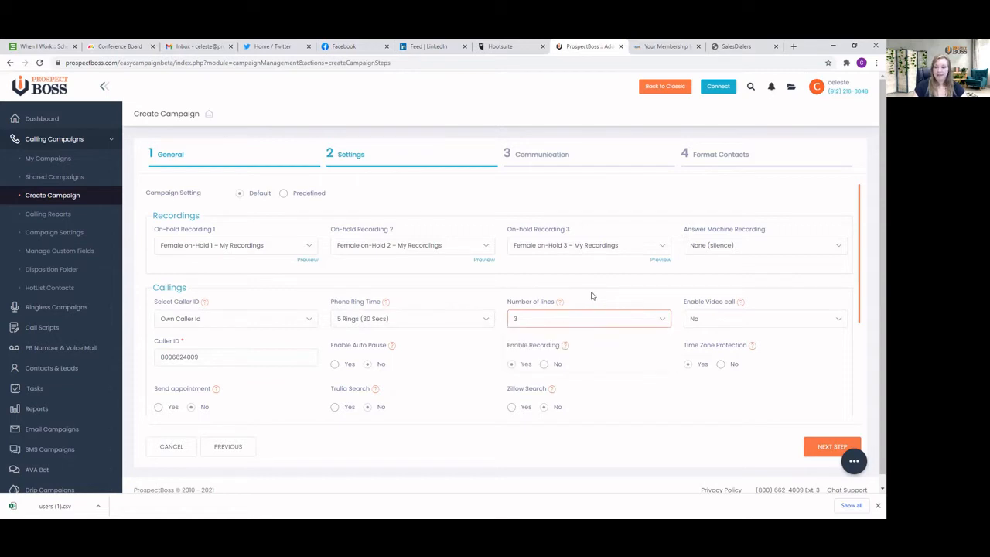
pyautogui.click(706, 324)
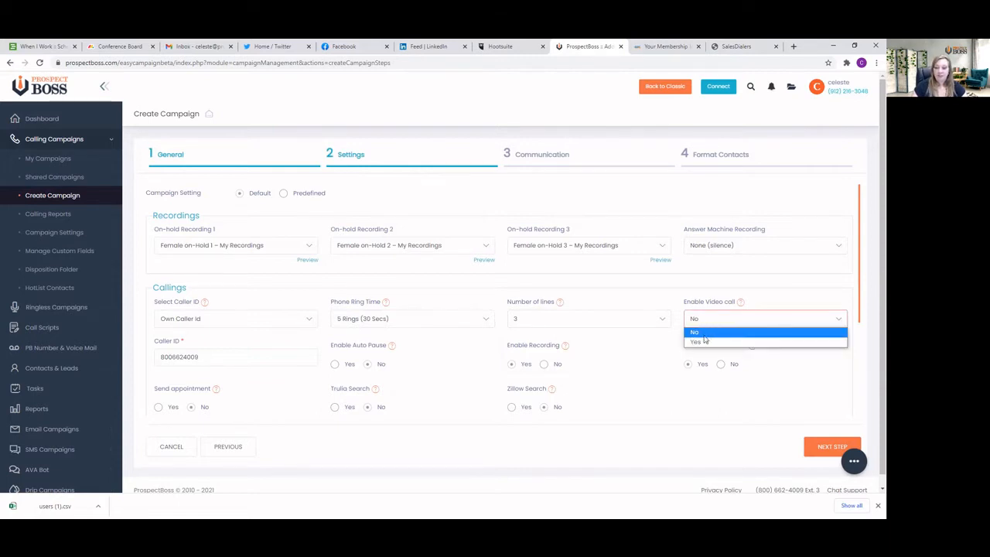
pyautogui.click(705, 331)
pyautogui.click(707, 323)
pyautogui.click(707, 340)
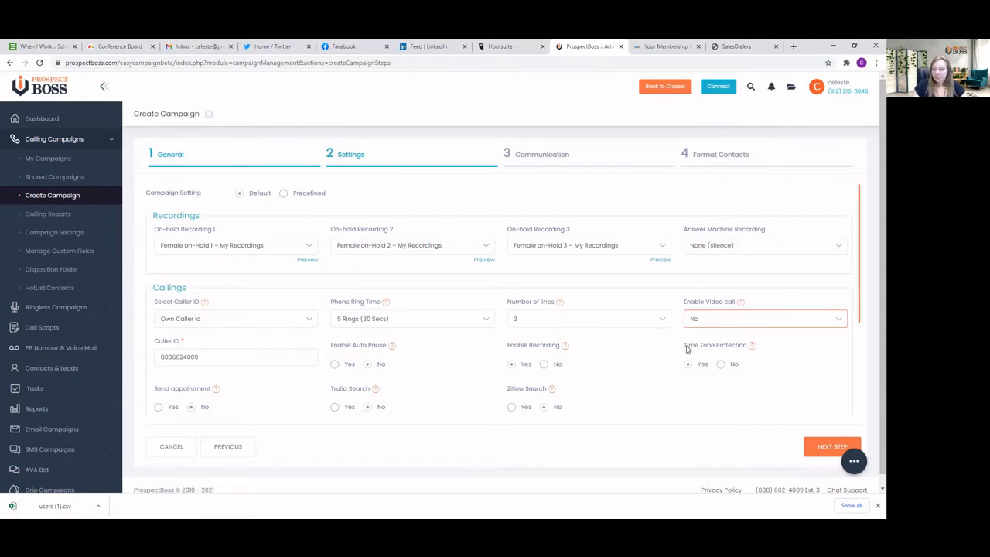
# Leave Time Zone Protection at Yes and continue to the campaign's Communication stage
pyautogui.moveTo(683, 345); pyautogui.dragTo(745, 344)
pyautogui.click(757, 365)
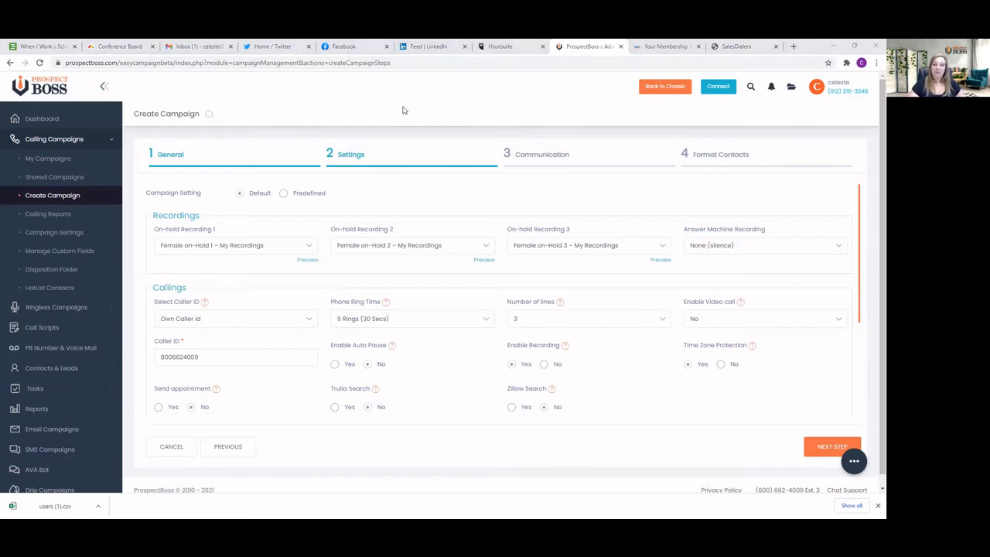
pyautogui.click(497, 106)
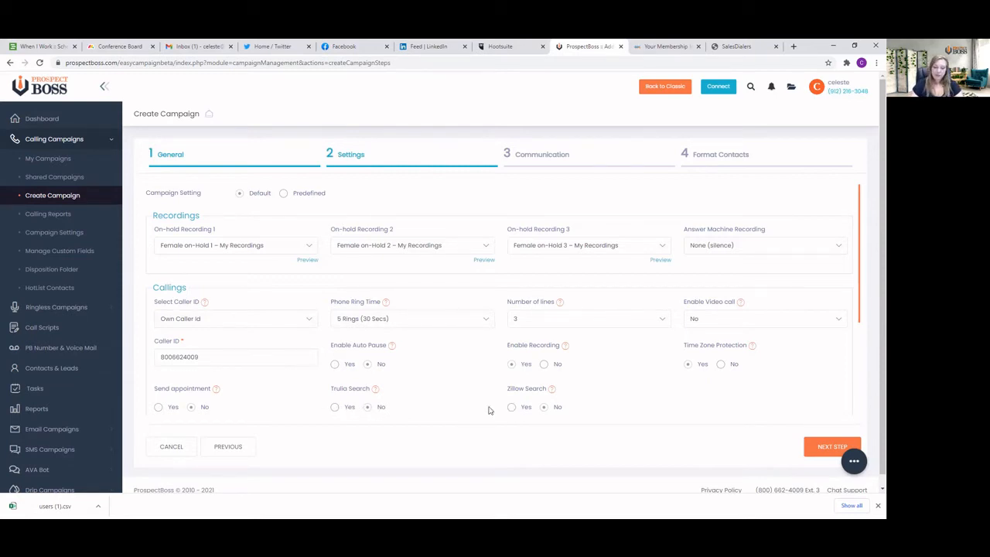
pyautogui.click(826, 448)
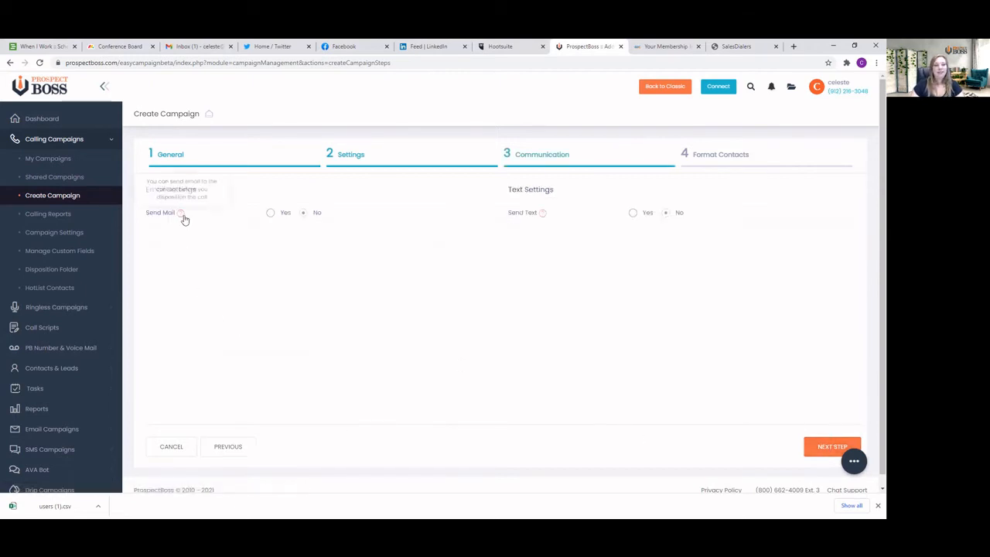
# Try out sending a single email with the Demo template, and set Send Mail back to No
pyautogui.click(270, 213)
pyautogui.click(321, 241)
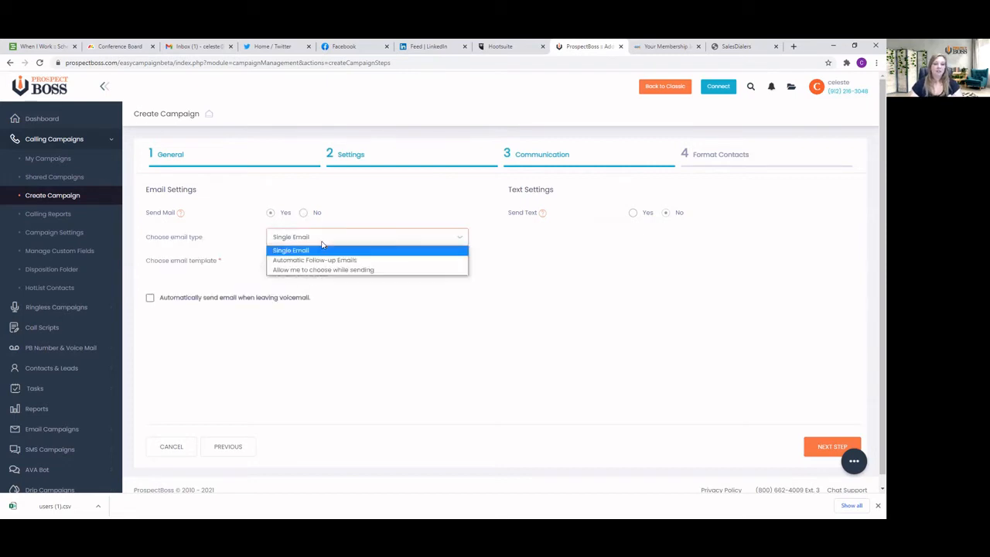
pyautogui.click(325, 250)
pyautogui.click(329, 261)
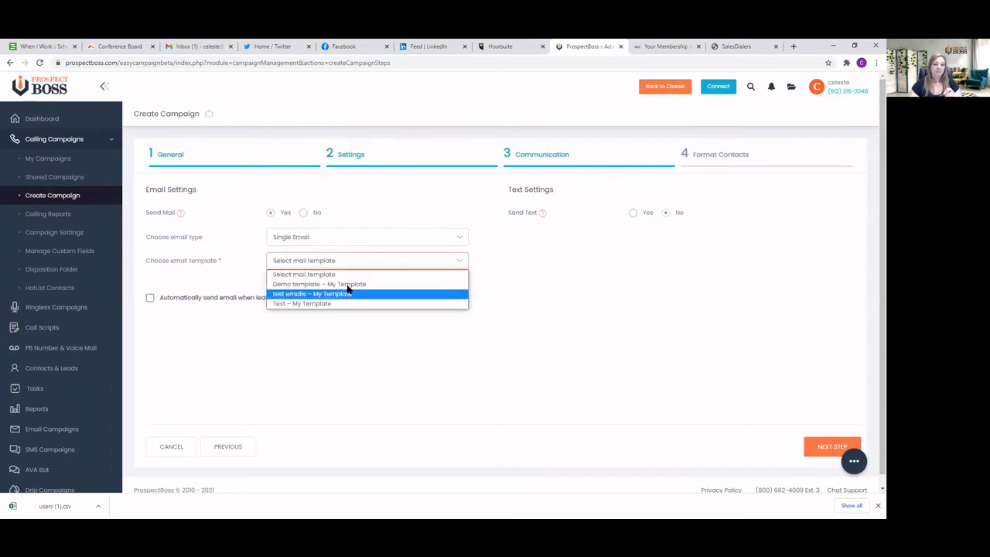
pyautogui.click(346, 283)
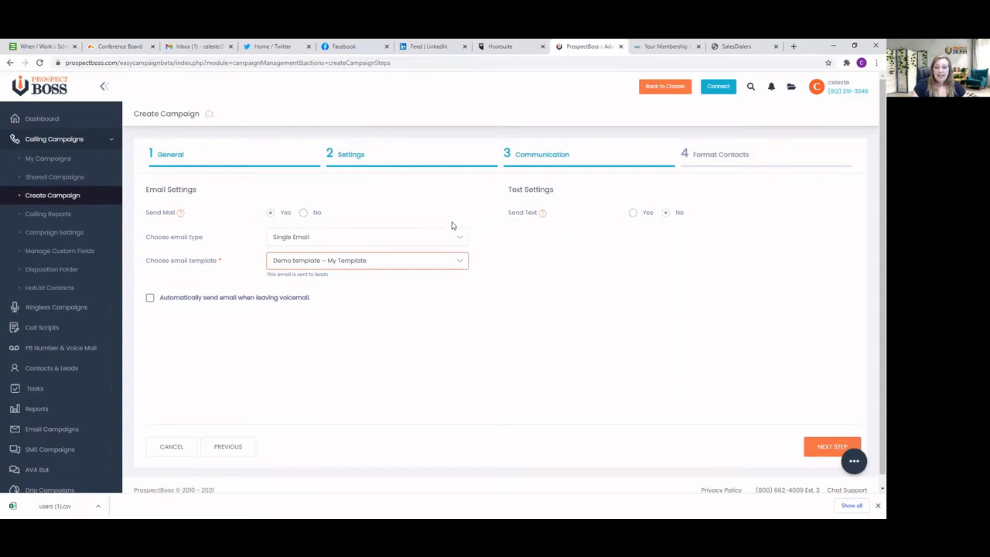
pyautogui.click(304, 212)
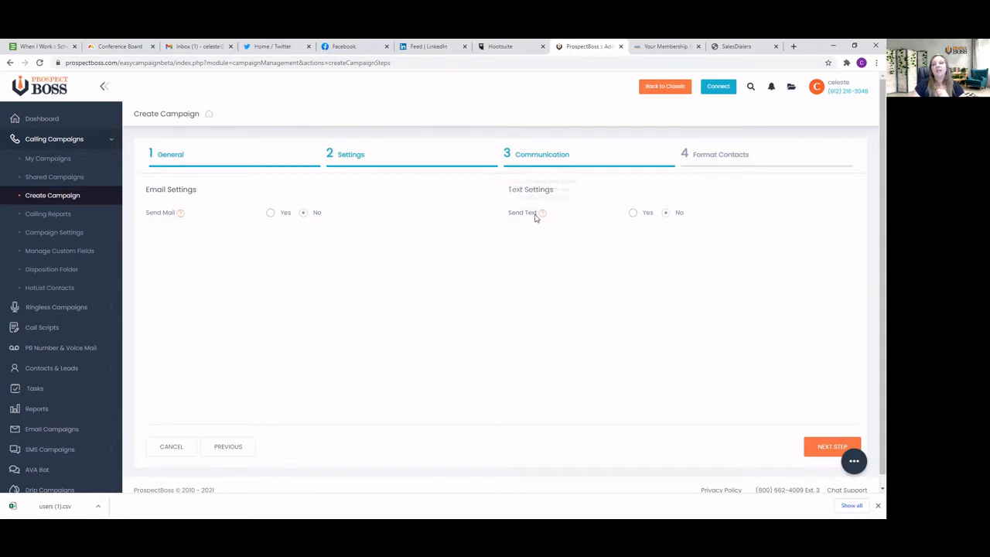
# Leave Send Text at No and continue to the campaign's Format Contacts stage
pyautogui.moveTo(542, 217)
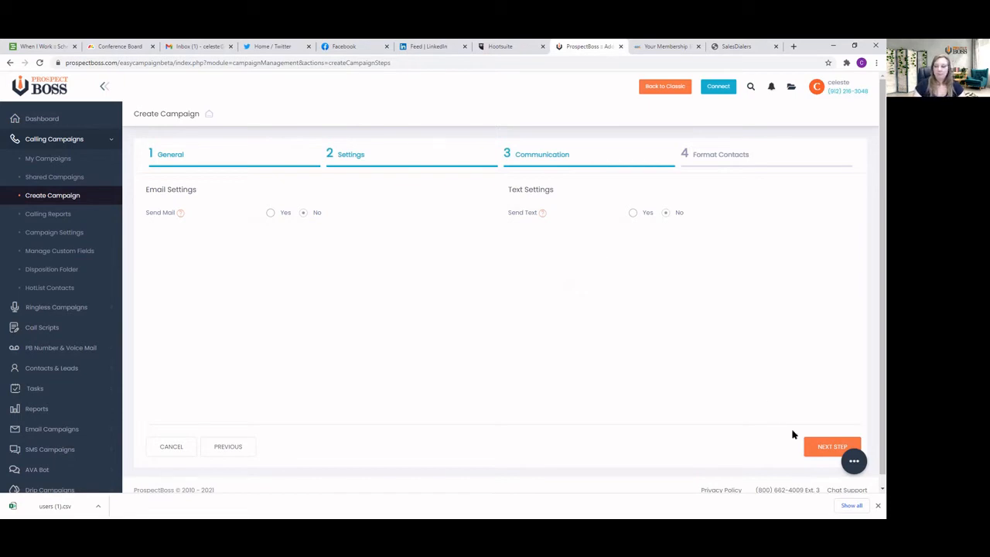
pyautogui.click(823, 449)
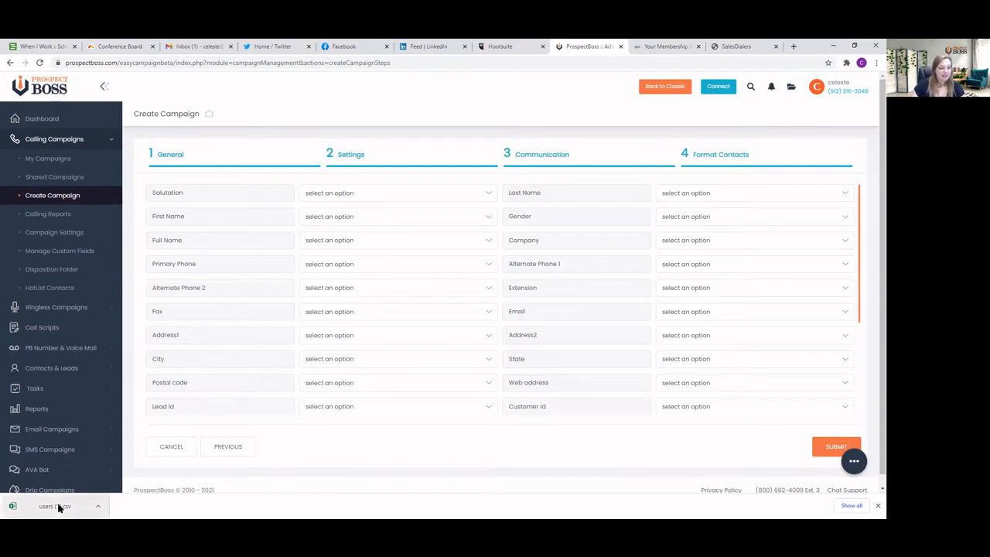
# Try to map the contact fields, picking a column for Primary Phone and clearing that choice again
pyautogui.click(336, 219)
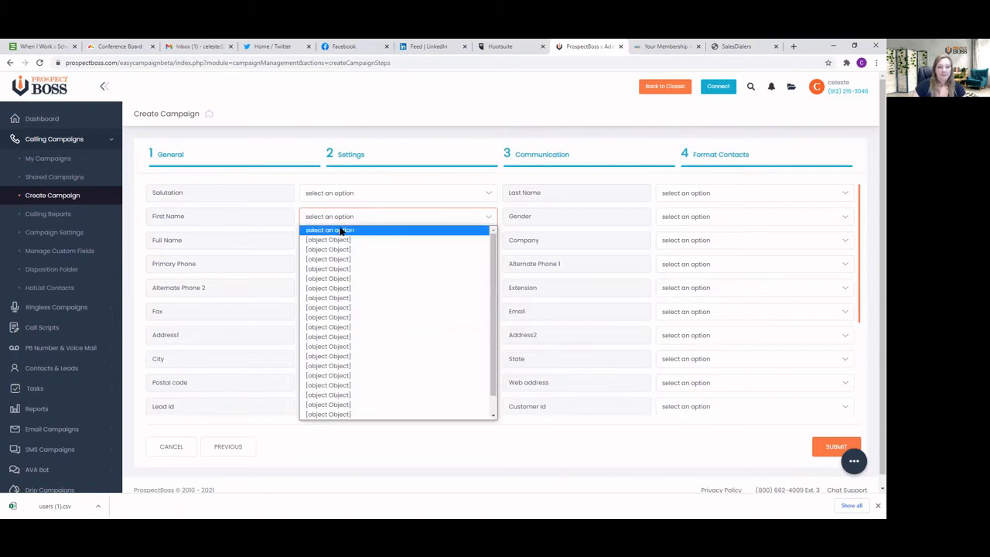
pyautogui.click(340, 231)
pyautogui.click(331, 196)
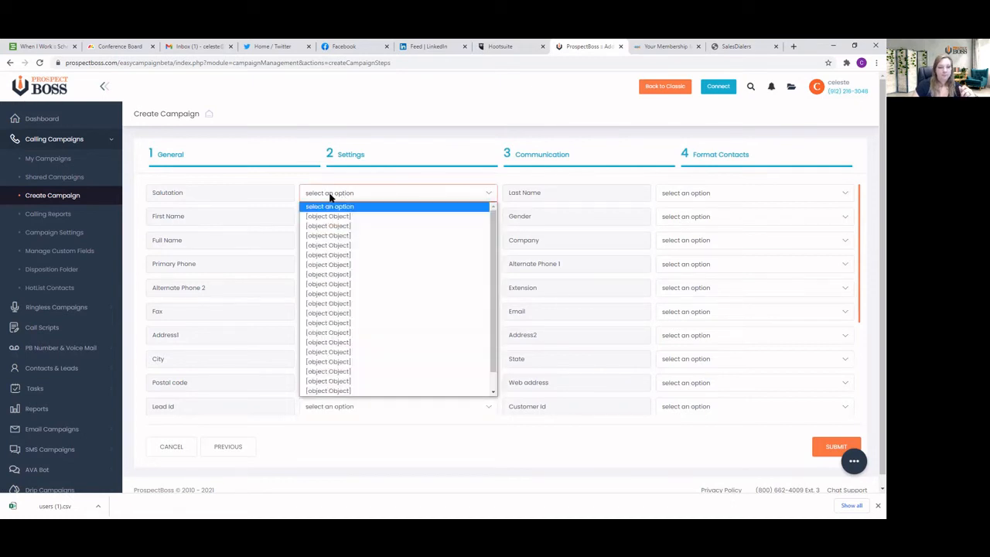
pyautogui.click(330, 197)
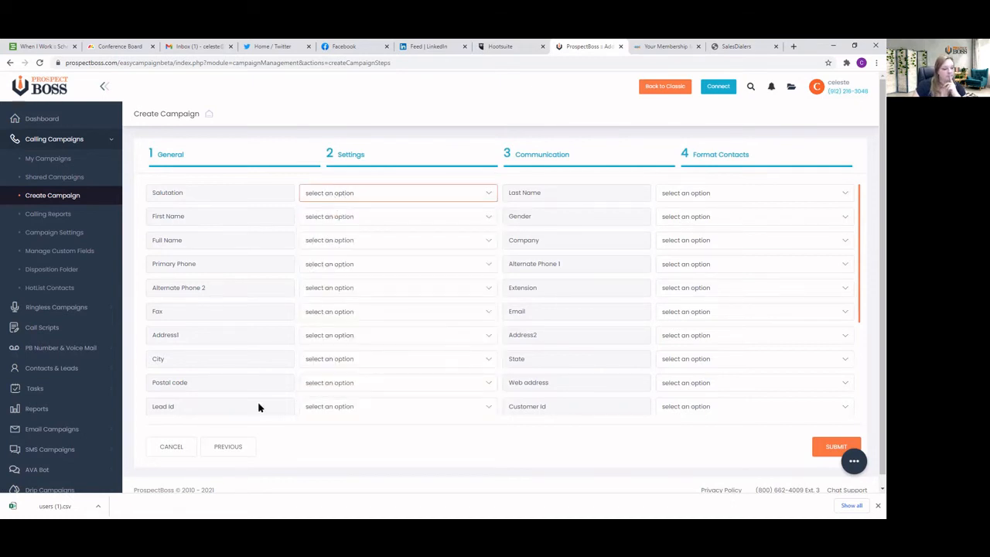
pyautogui.click(331, 266)
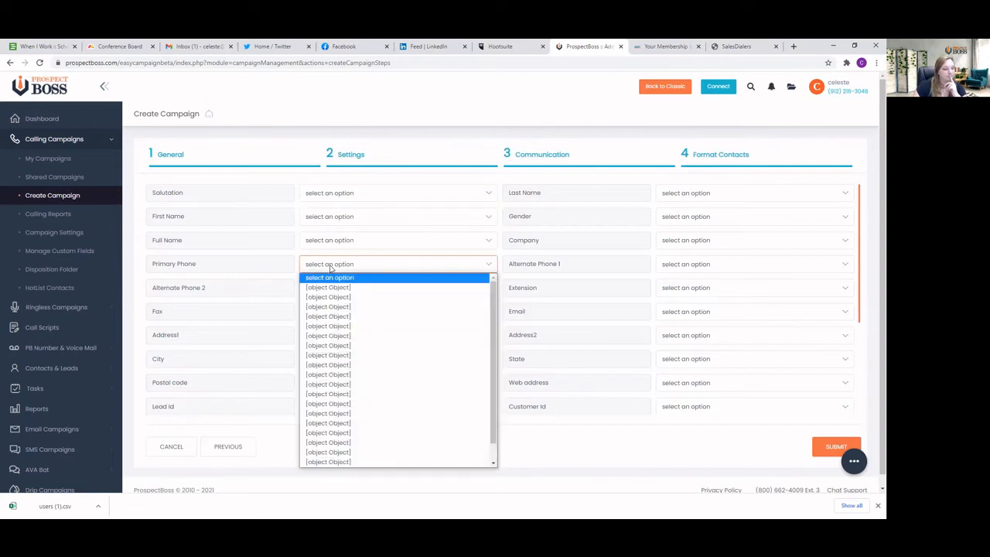
pyautogui.click(331, 375)
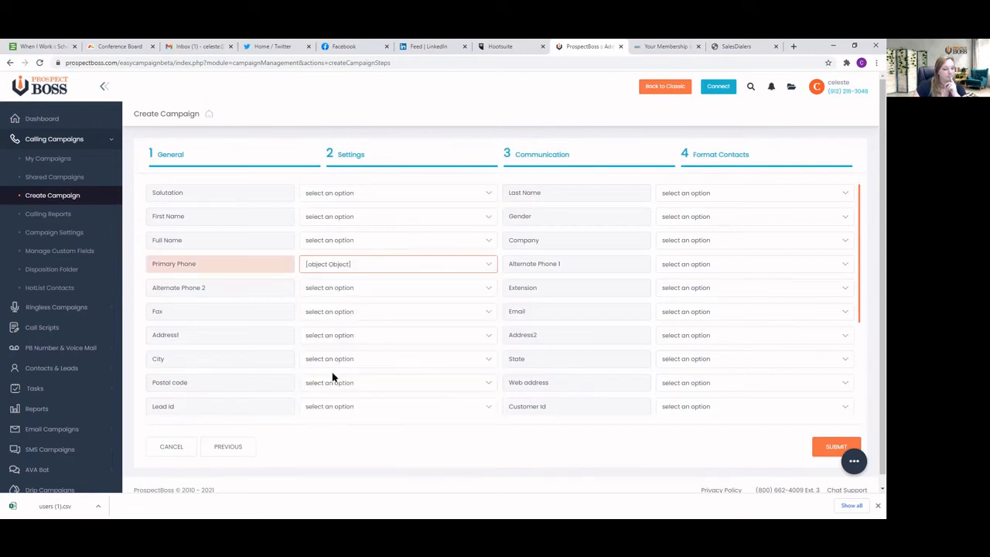
pyautogui.click(348, 264)
pyautogui.click(493, 266)
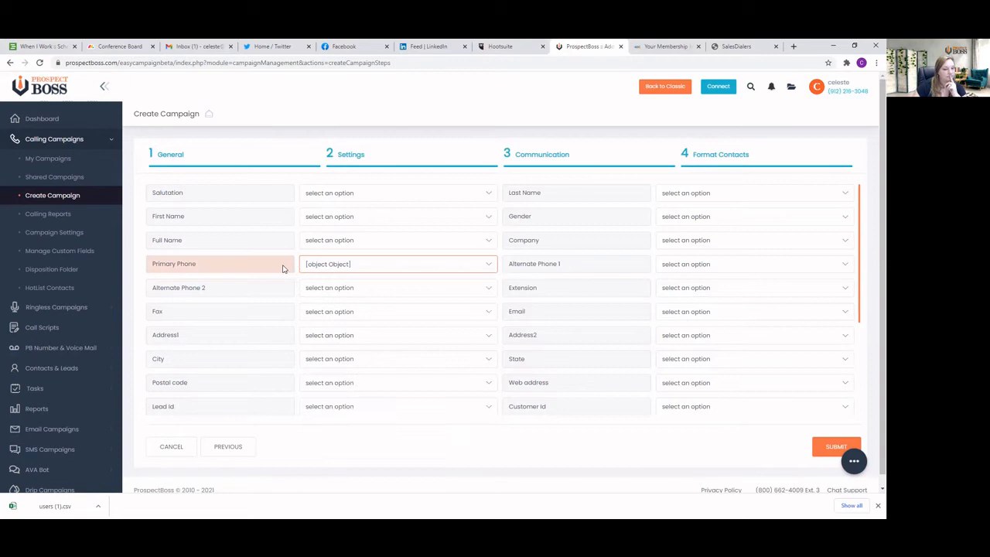
pyautogui.click(345, 267)
pyautogui.click(360, 277)
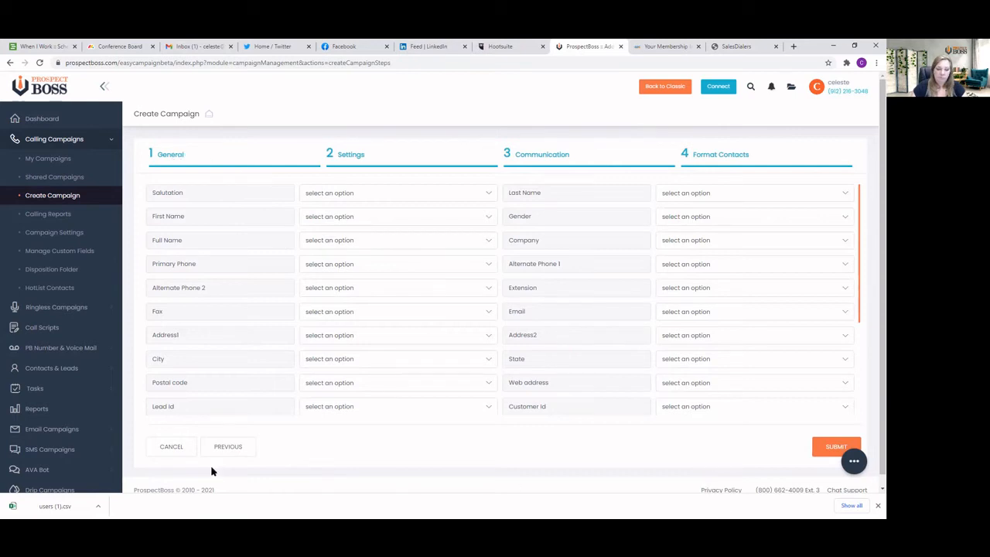
# Go back to the General stage to reselect the contact list file, and advance again to Format Contacts
pyautogui.click(219, 447)
pyautogui.click(224, 447)
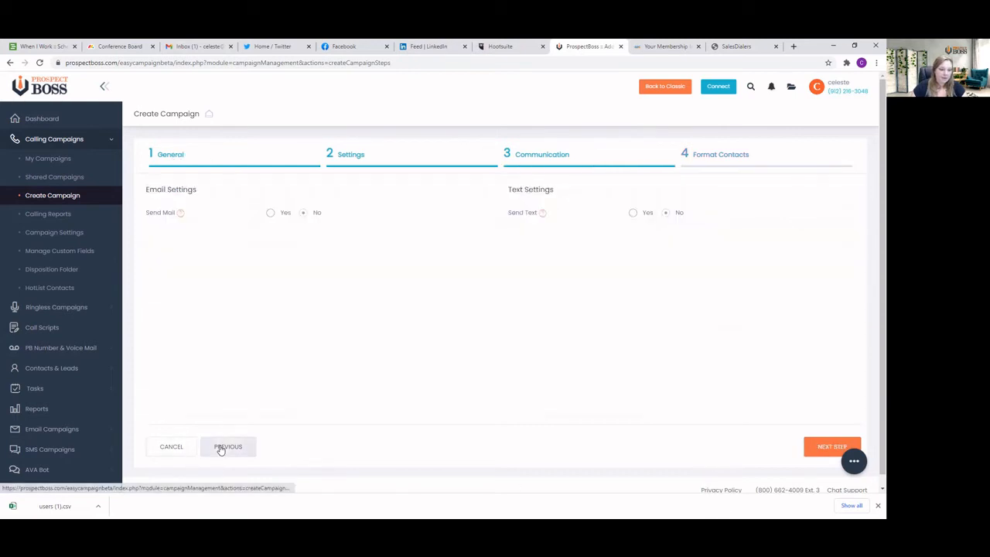
pyautogui.click(220, 447)
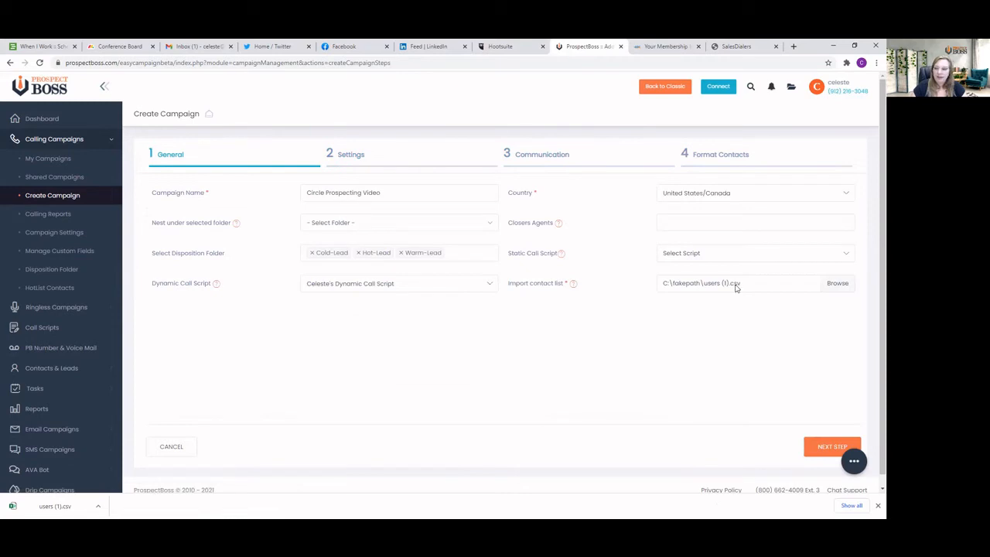
pyautogui.click(837, 283)
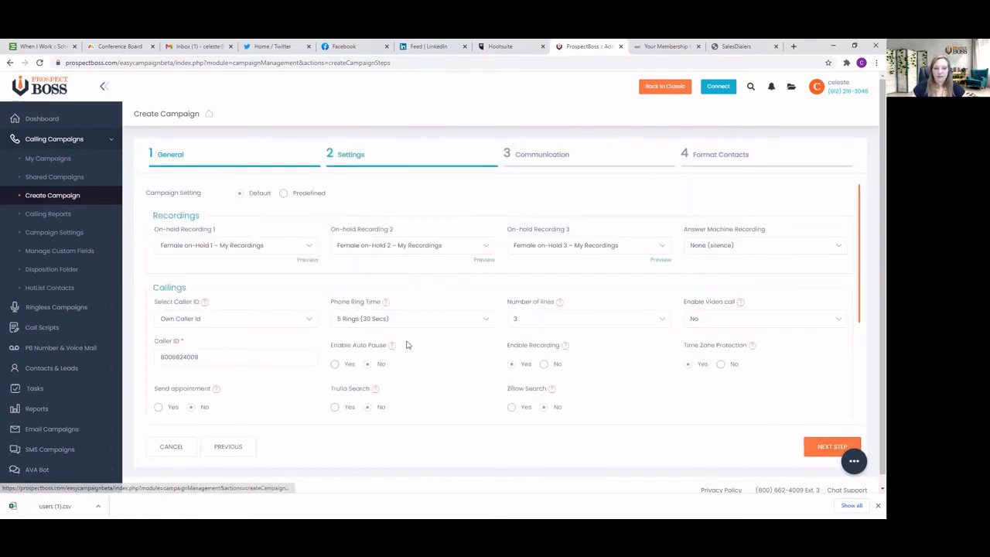
pyautogui.click(823, 453)
pyautogui.click(823, 450)
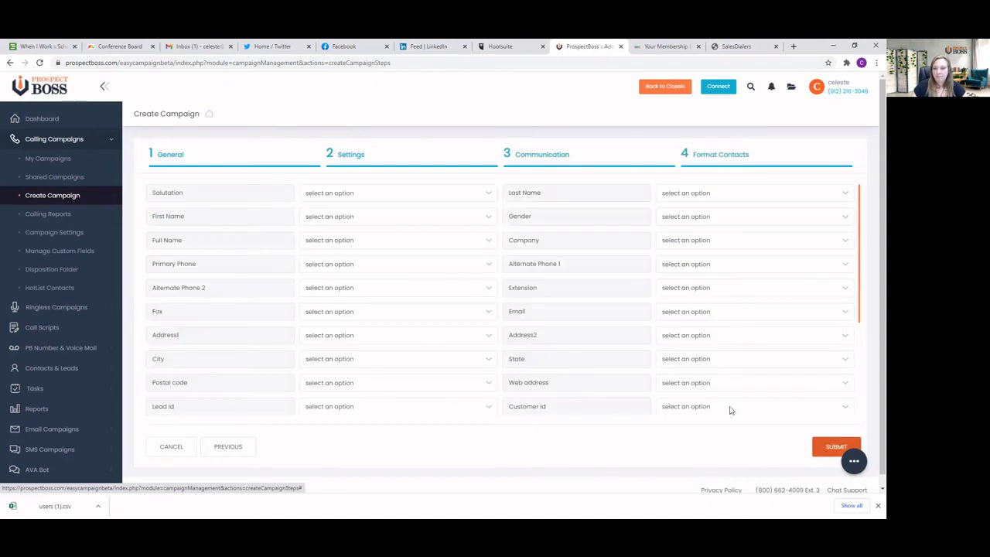
# Map the contact list's FN column to the First Name field
pyautogui.click(340, 215)
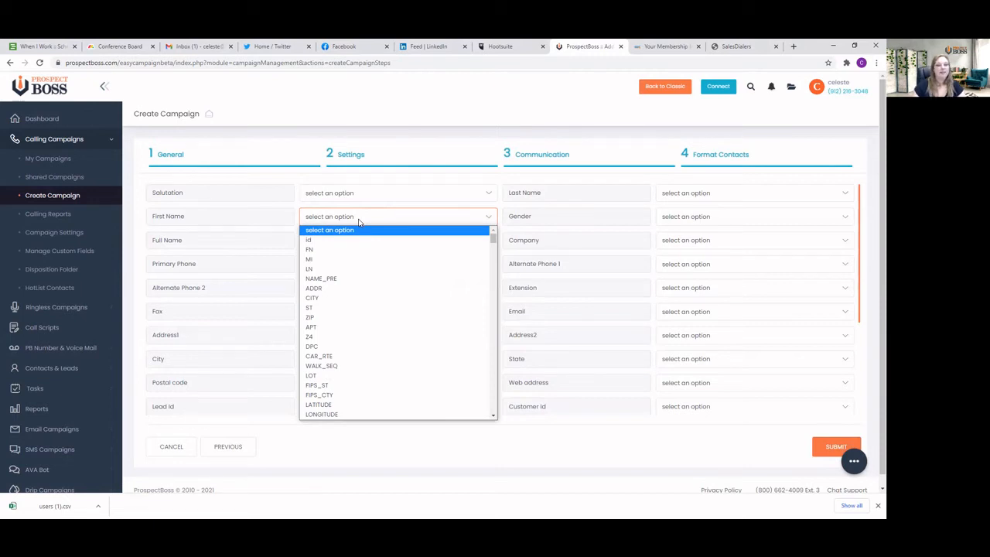
pyautogui.click(358, 222)
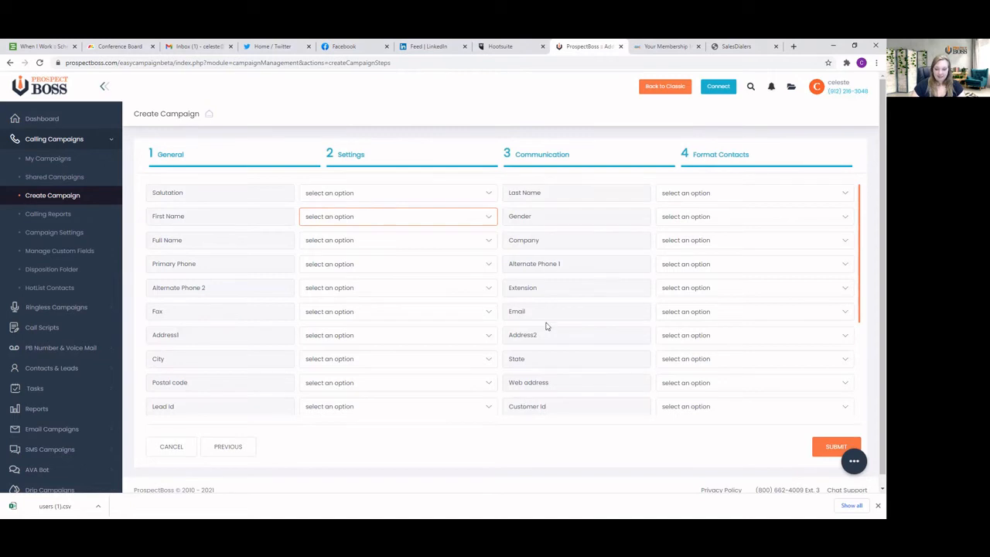
pyautogui.scroll(-3, 554, 243)
pyautogui.scroll(3, 554, 243)
pyautogui.click(342, 218)
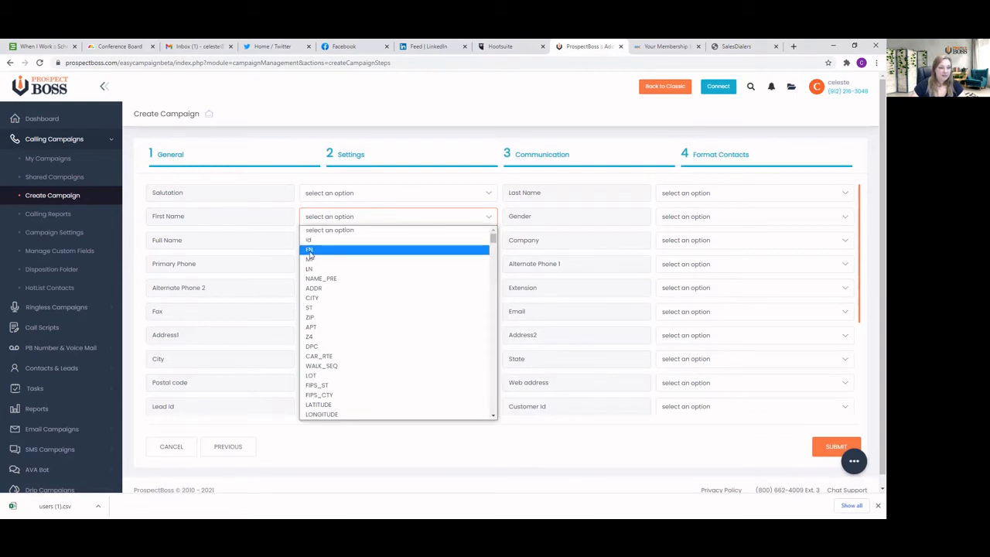
pyautogui.click(310, 250)
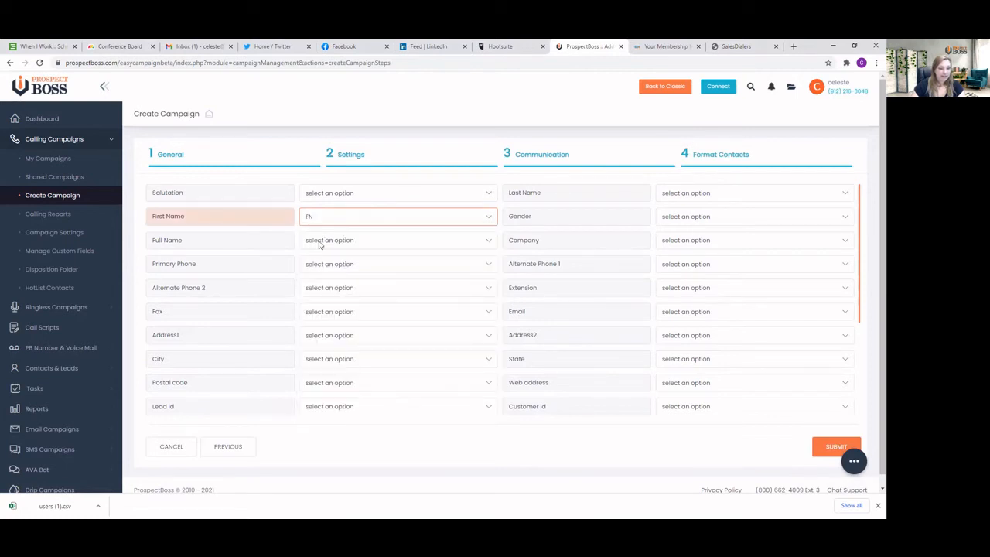
# Map the LN column to the Last Name field and leave Full Name without a column
pyautogui.click(712, 196)
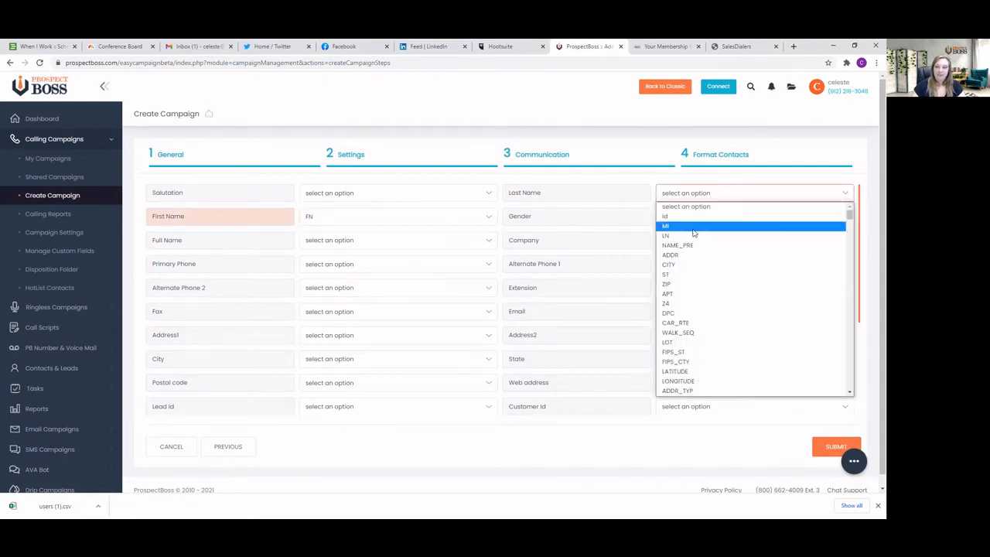
pyautogui.click(667, 236)
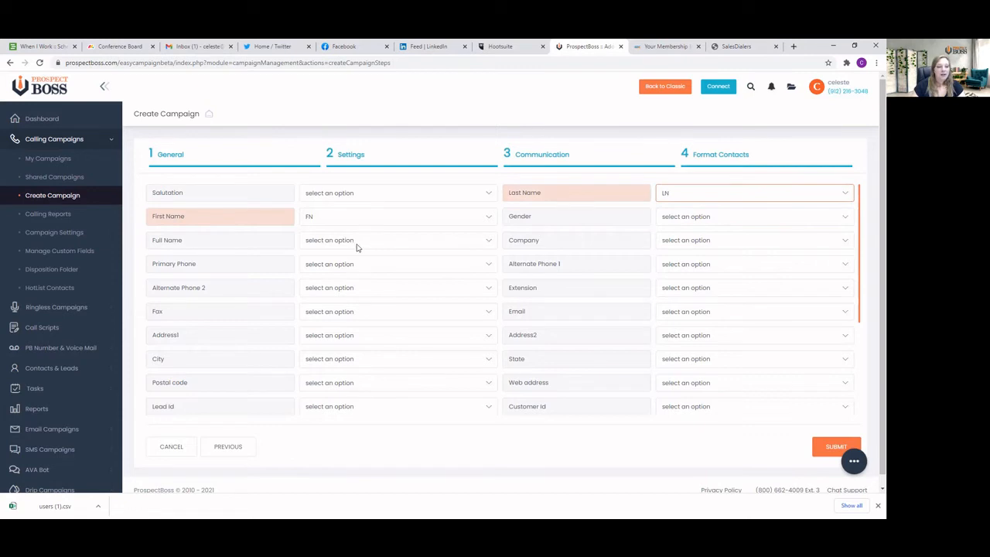
pyautogui.click(475, 244)
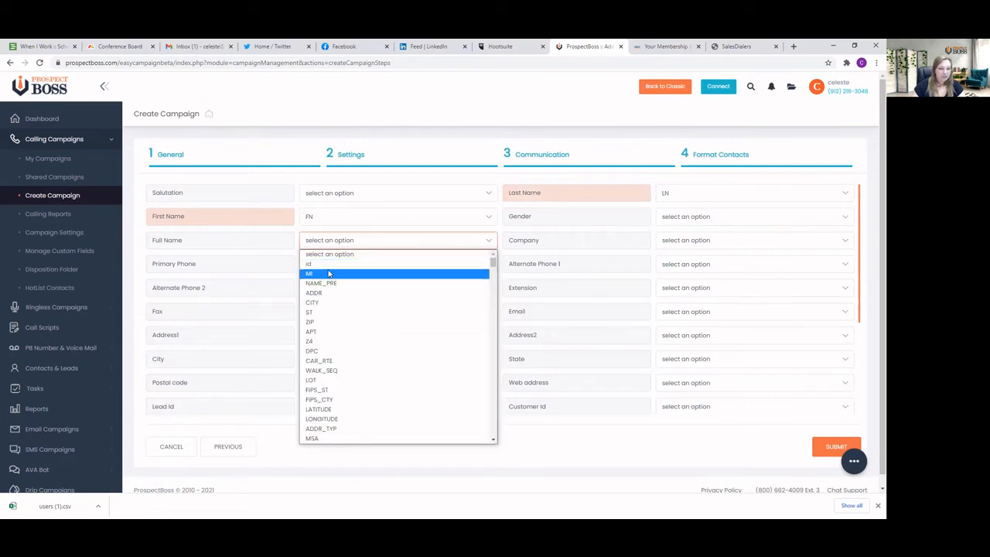
pyautogui.click(327, 240)
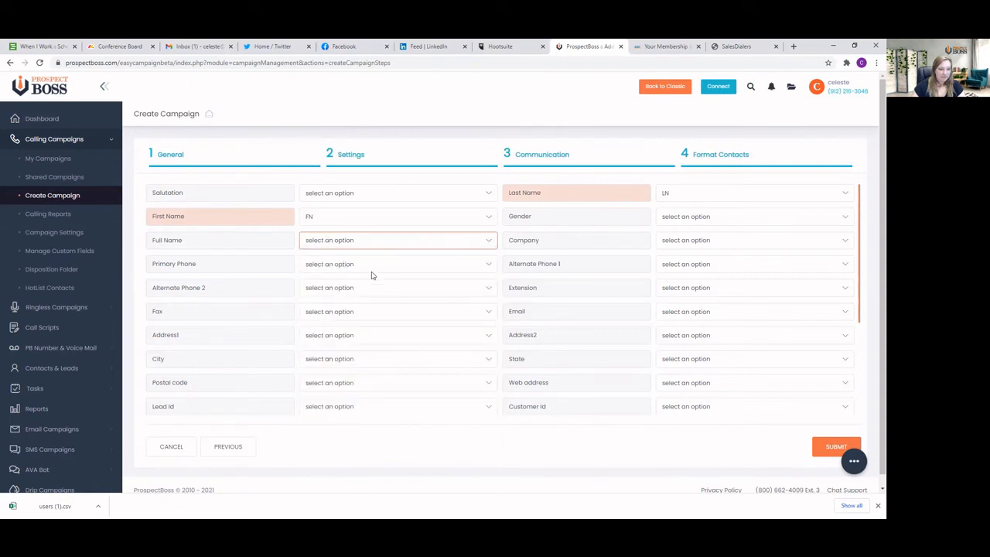
# Map the contact list's PHONE column to the Primary Phone field
pyautogui.click(454, 269)
pyautogui.click(455, 267)
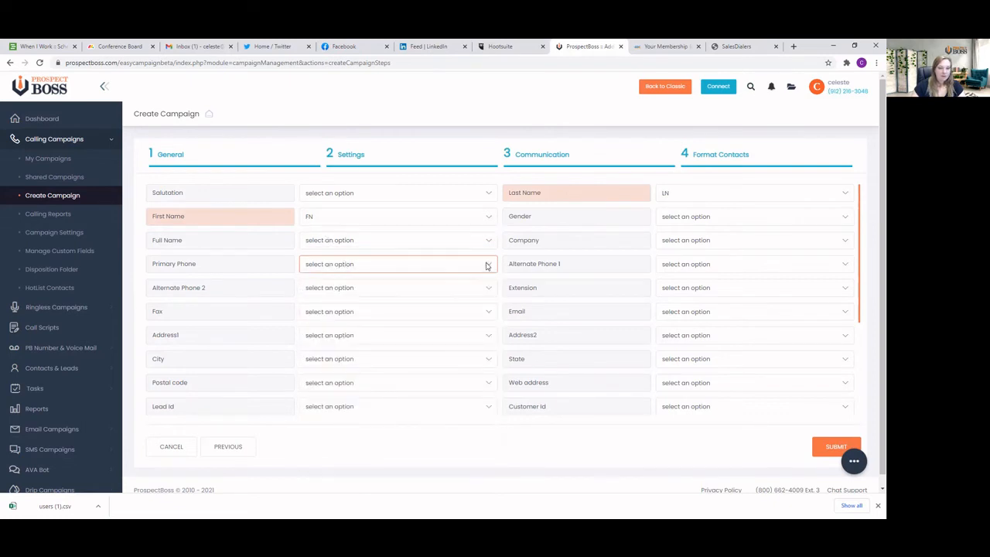
pyautogui.click(455, 265)
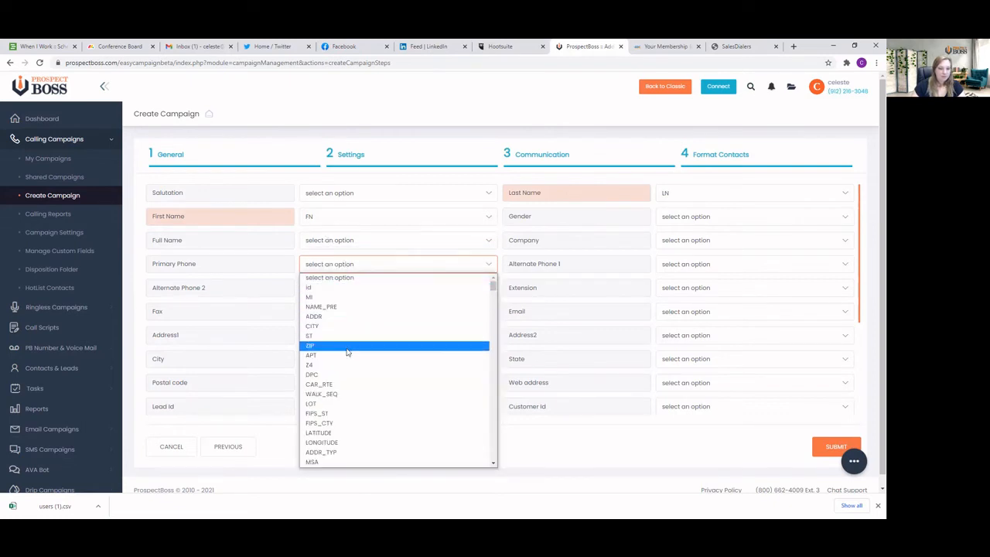
pyautogui.scroll(-2, 346, 403)
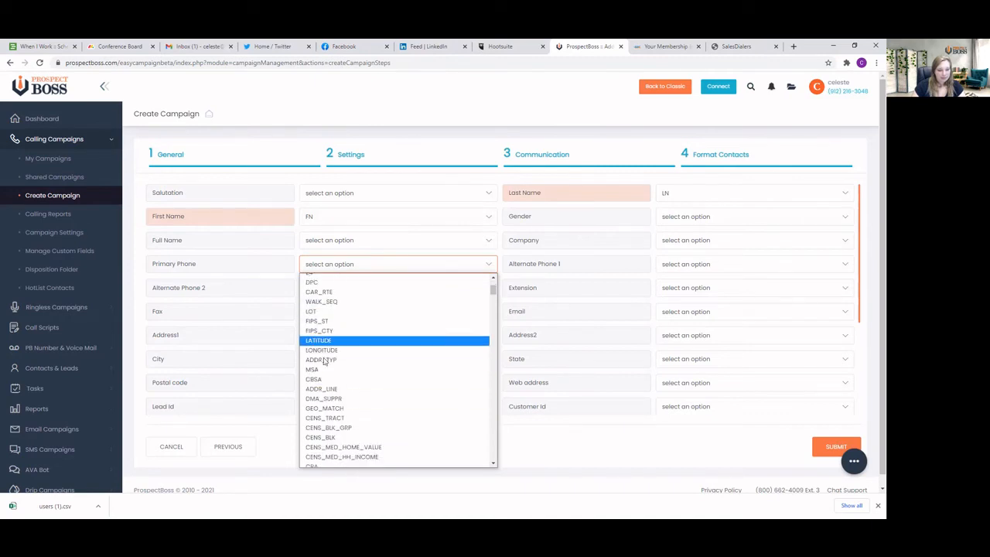
pyautogui.scroll(-2, 323, 378)
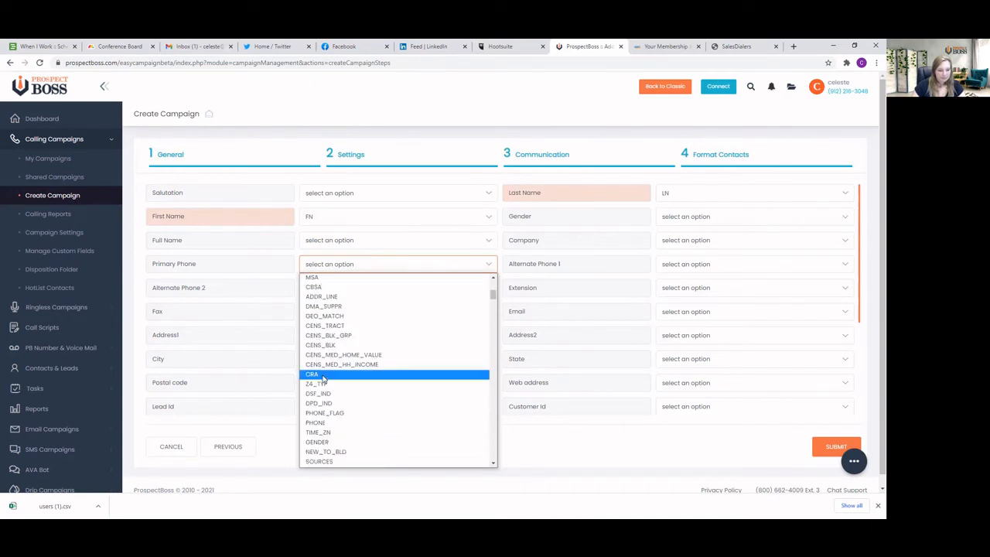
pyautogui.click(328, 423)
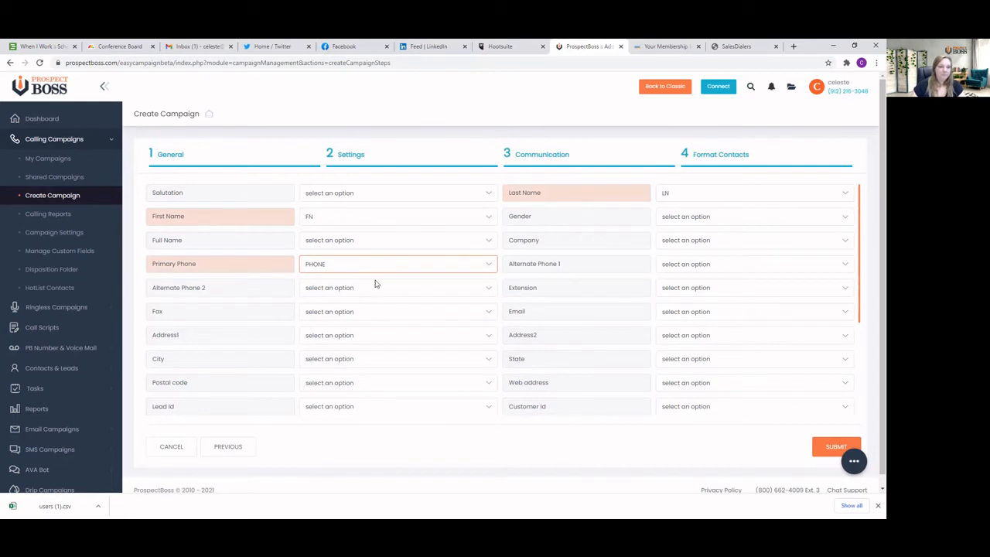
# Map the cell_phone column to the Alternate Phone 1 field
pyautogui.click(694, 265)
pyautogui.scroll(-5, 695, 319)
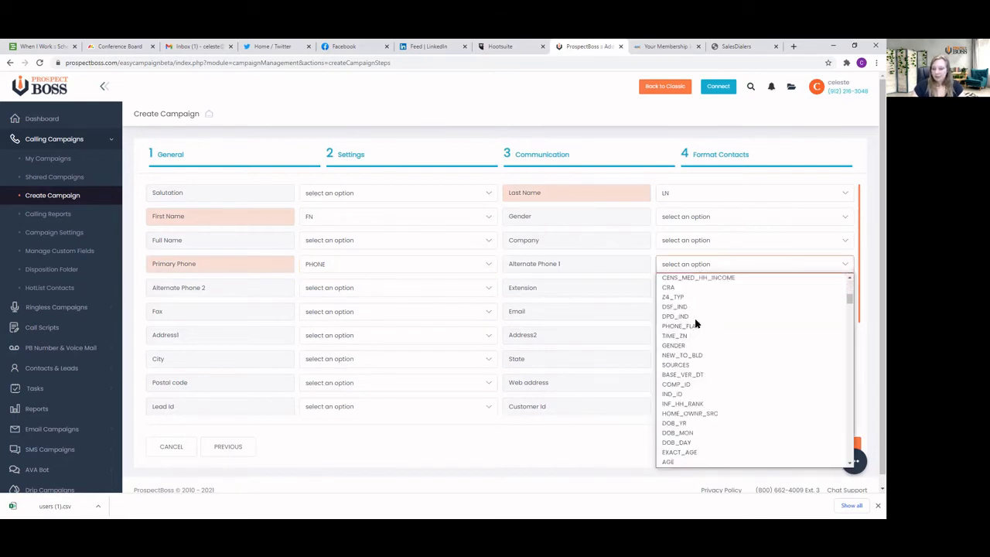
pyautogui.scroll(-15, 695, 328)
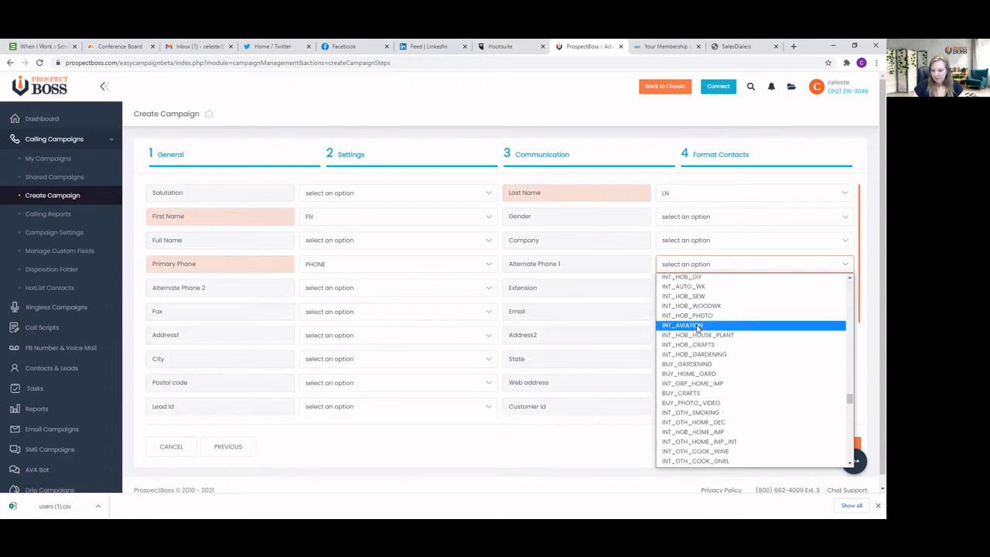
pyautogui.scroll(-5, 698, 336)
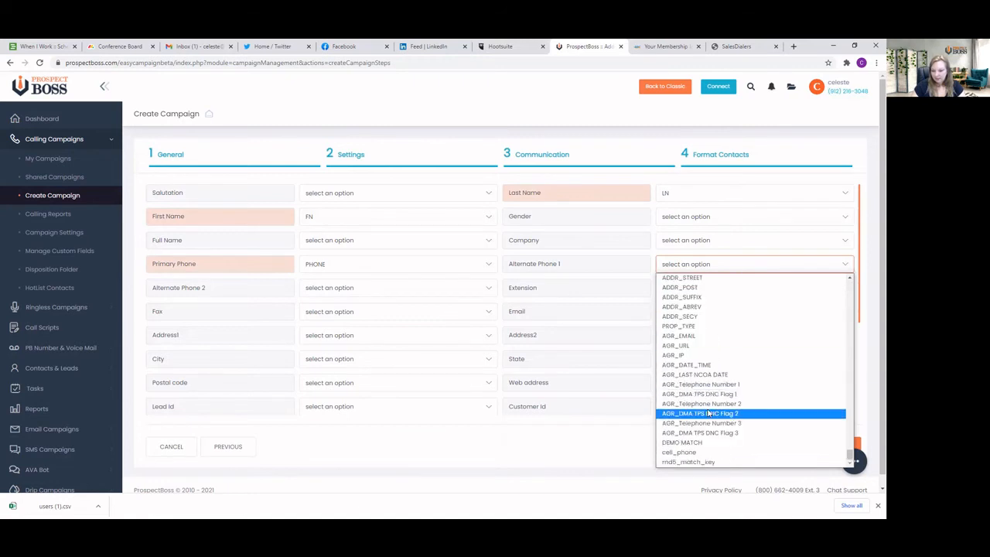
pyautogui.click(688, 455)
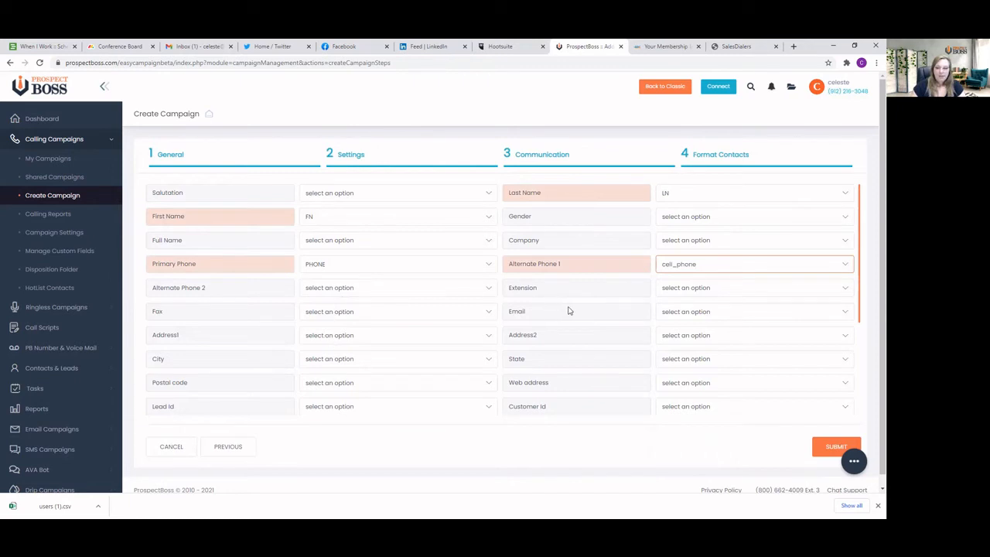
# Map the ADDR column to the Address1 field and the CITY column to the City field
pyautogui.click(387, 336)
pyautogui.click(327, 175)
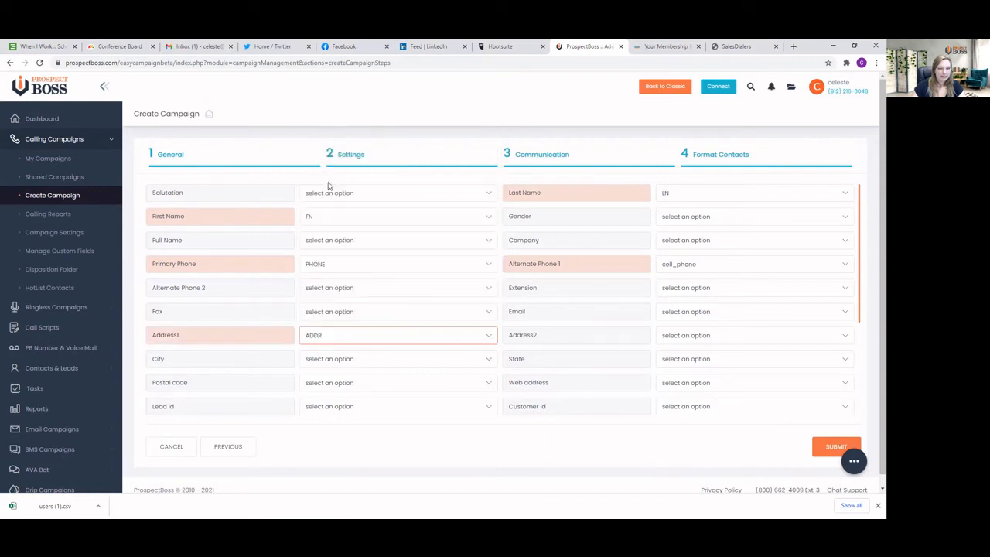
pyautogui.click(330, 360)
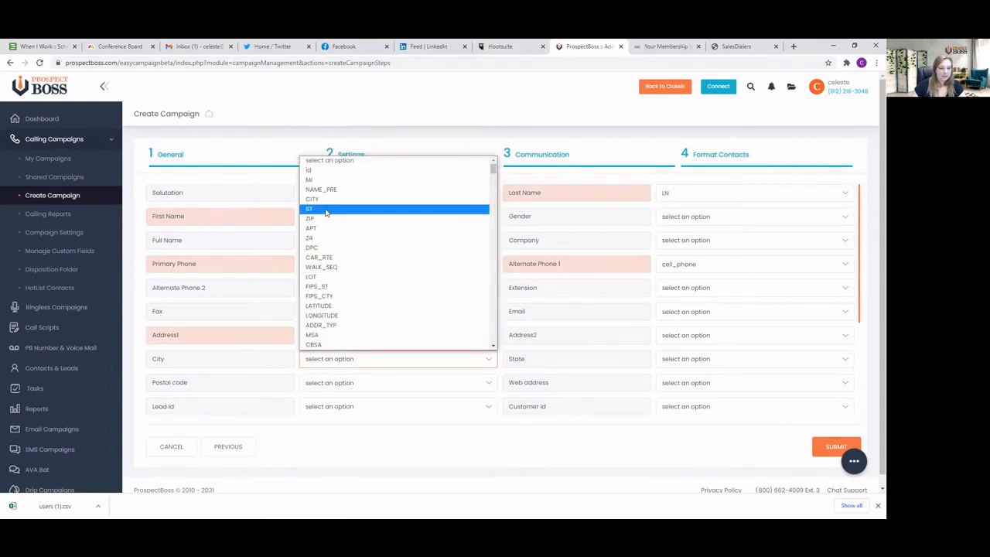
pyautogui.click(323, 200)
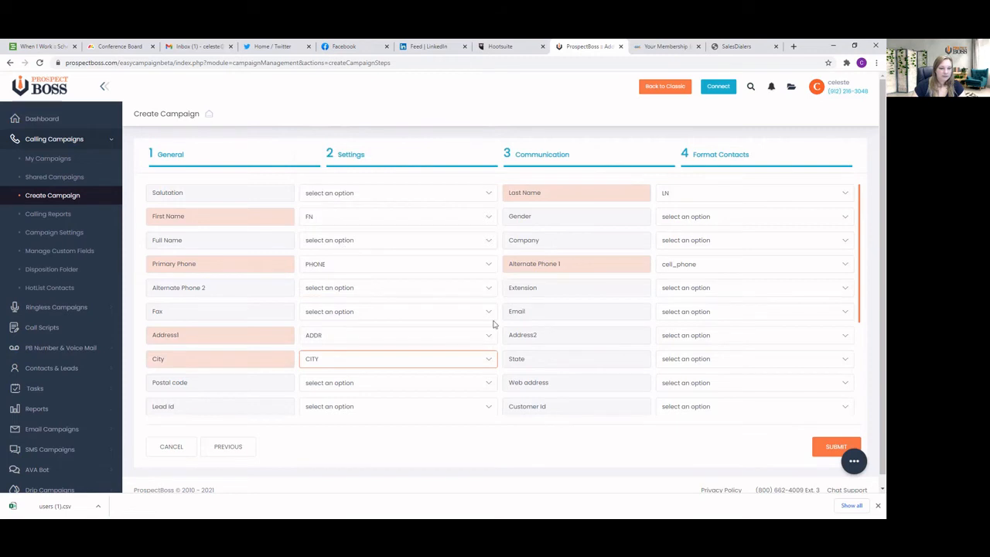
# Map the ST column to the State field and the ZIP column to the Postal code field
pyautogui.click(678, 359)
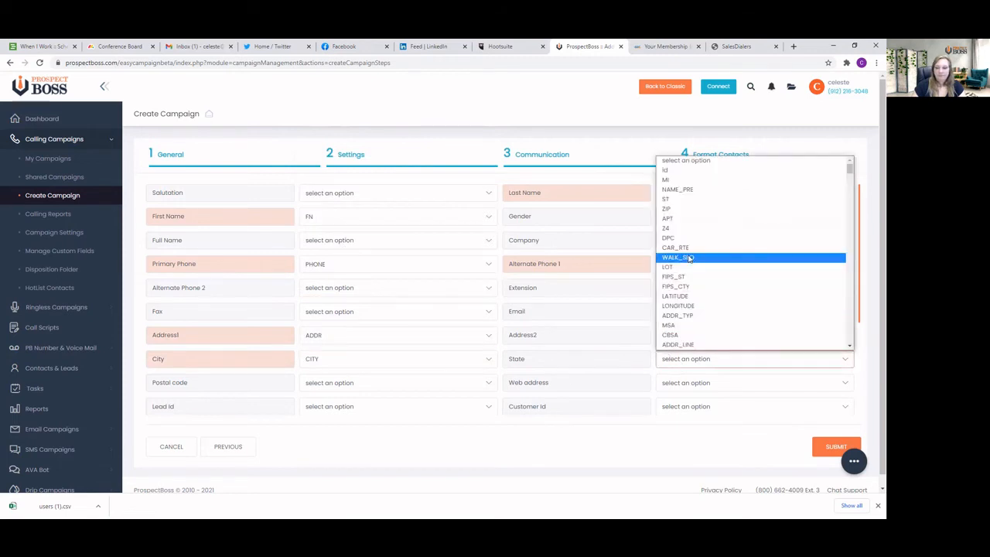
pyautogui.click(668, 200)
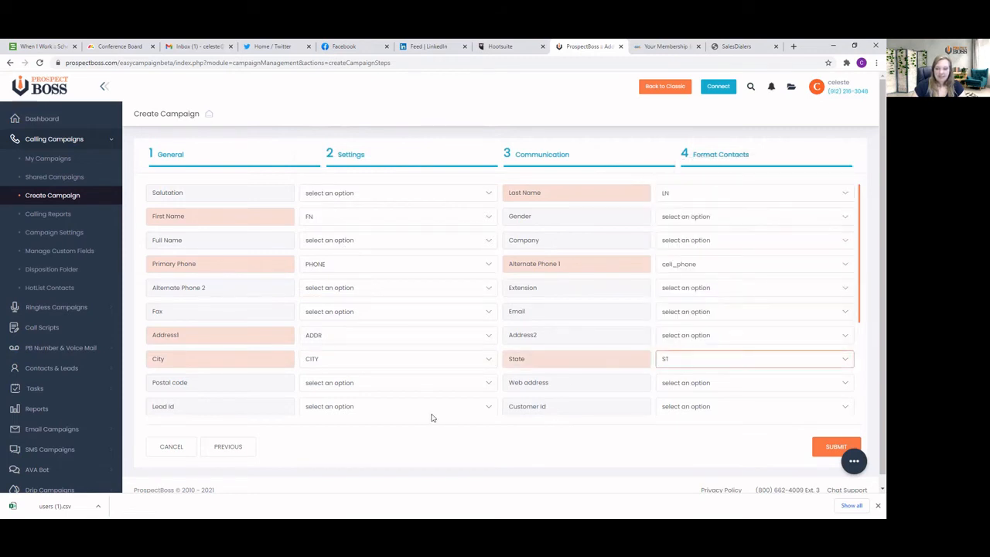
pyautogui.click(332, 377)
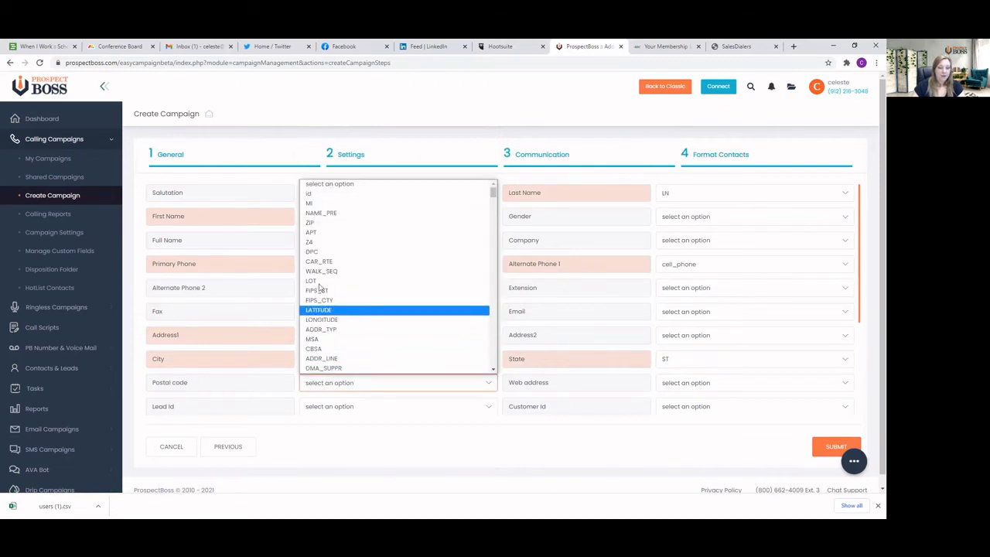
pyautogui.click(316, 223)
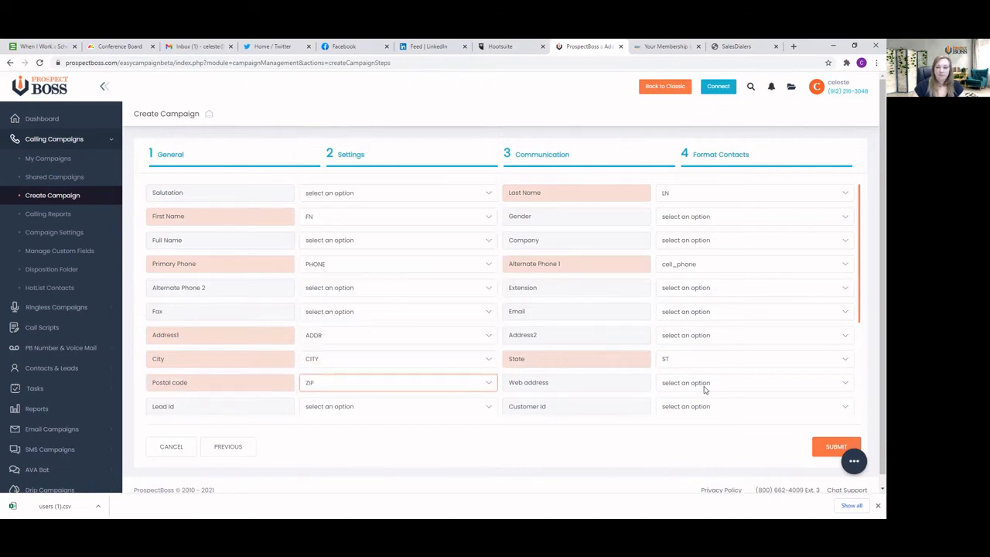
# Look through the contact list columns offered for the DOB field without assigning one, and check the field's label
pyautogui.scroll(-3, 541, 377)
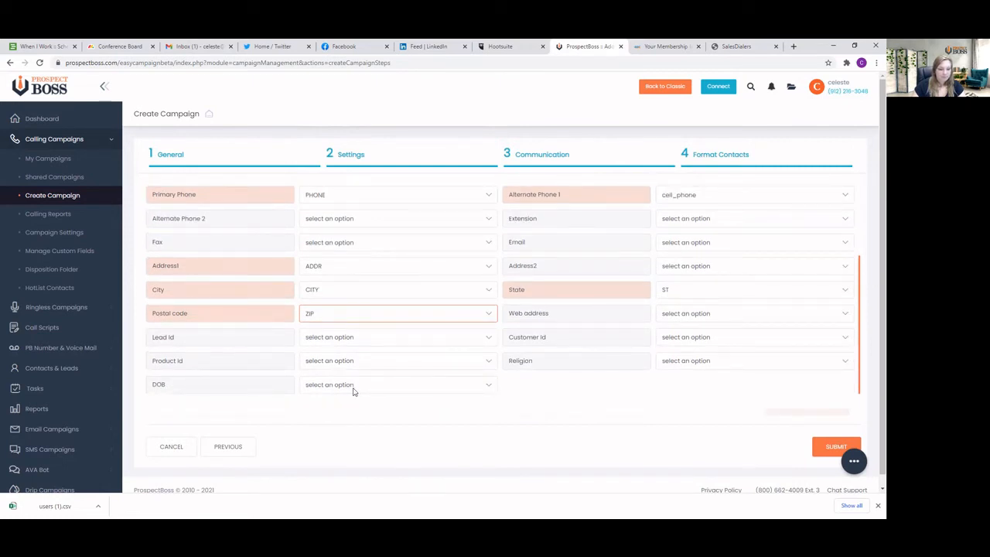
pyautogui.click(356, 384)
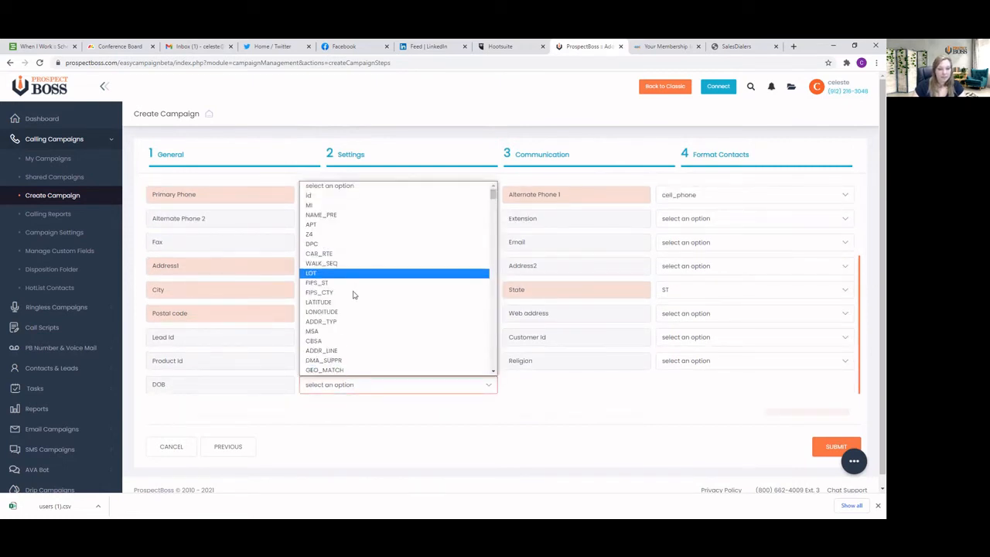
pyautogui.scroll(-2, 353, 298)
pyautogui.scroll(-3, 353, 298)
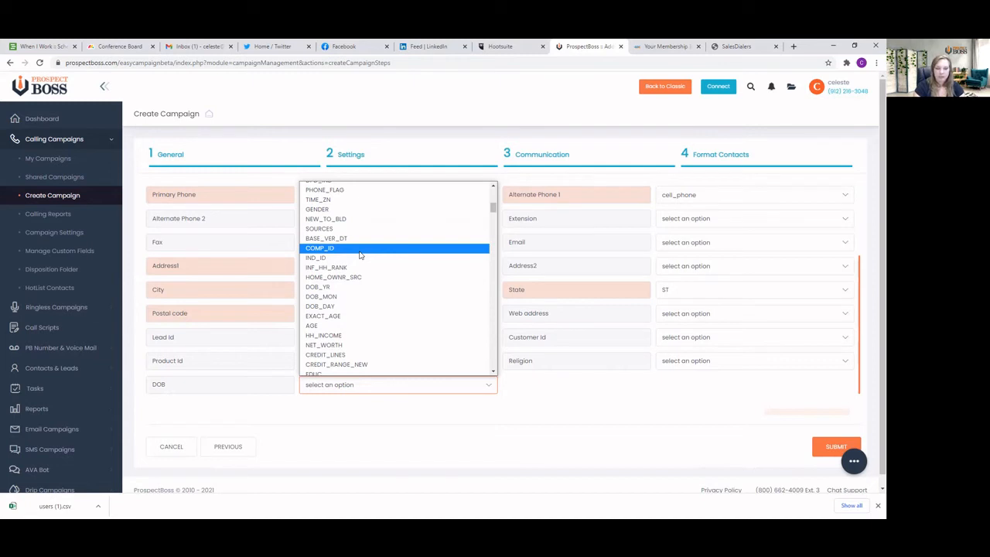
pyautogui.scroll(1, 359, 255)
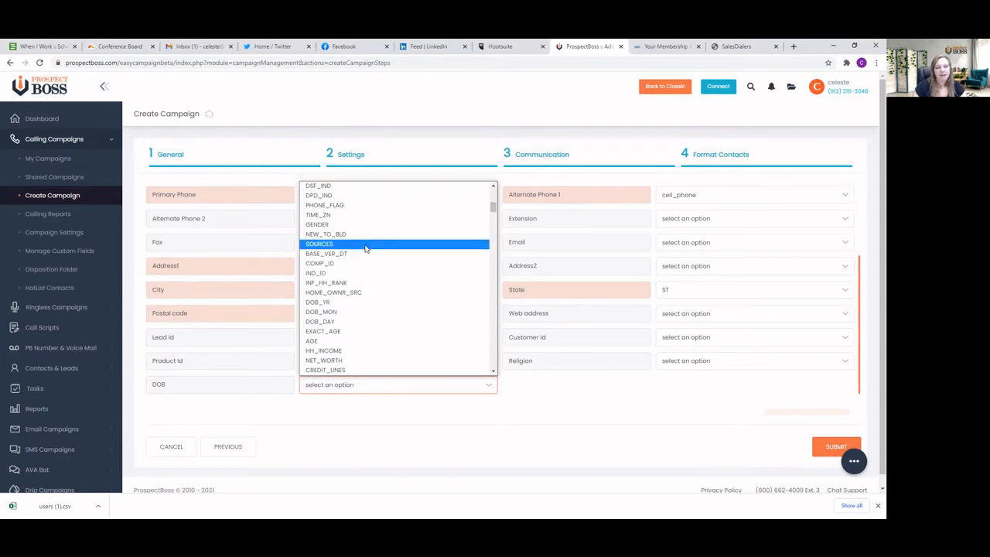
pyautogui.scroll(-2, 359, 266)
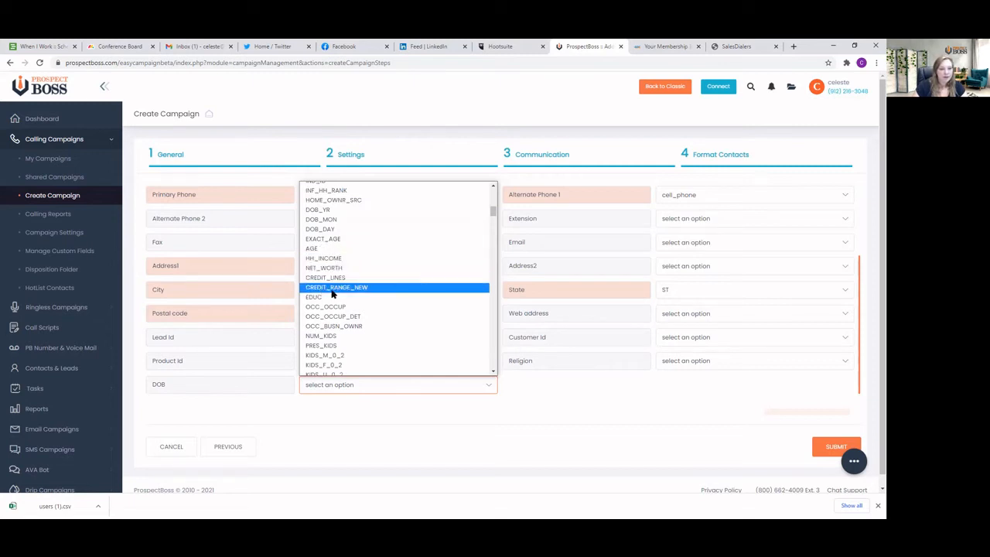
pyautogui.click(186, 389)
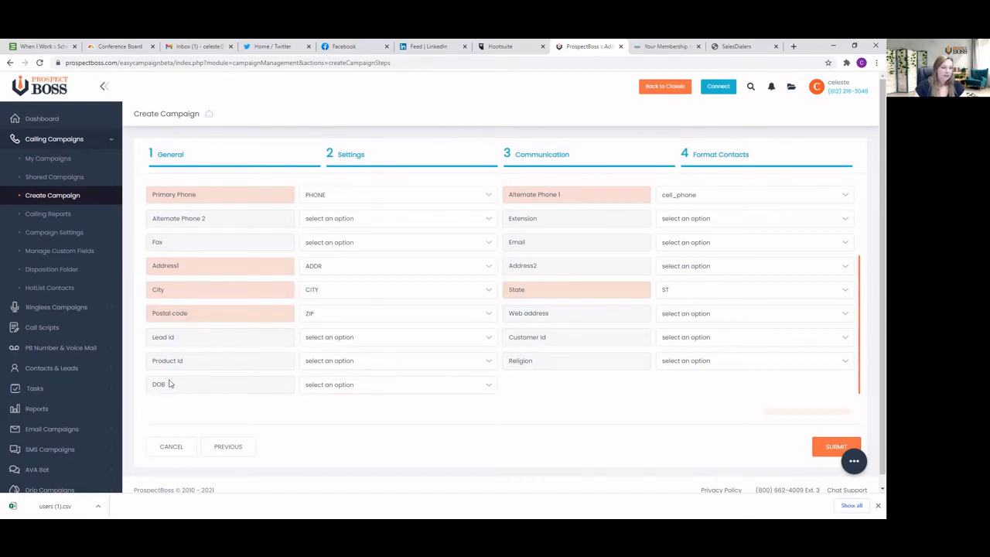
pyautogui.doubleClick(158, 384)
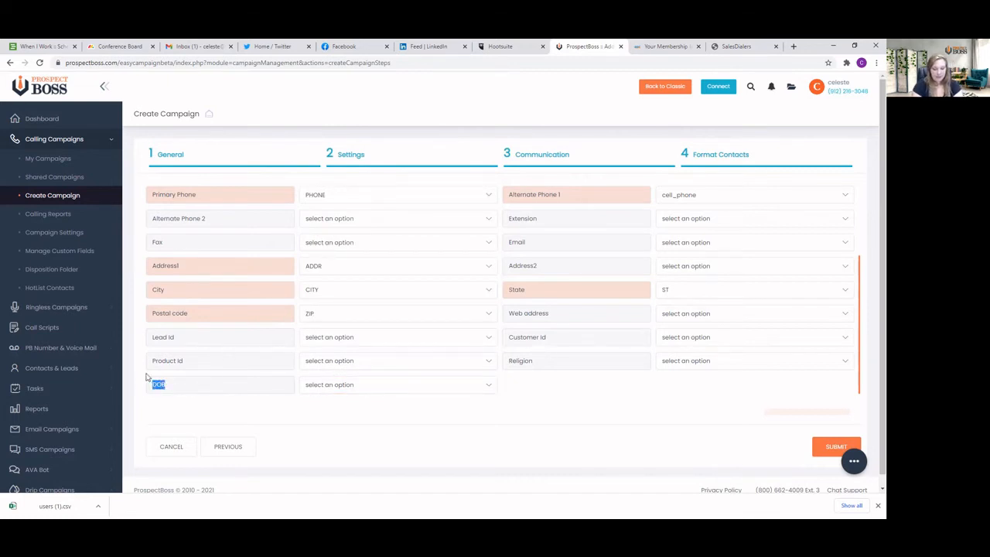
pyautogui.scroll(-1, 147, 377)
pyautogui.click(186, 354)
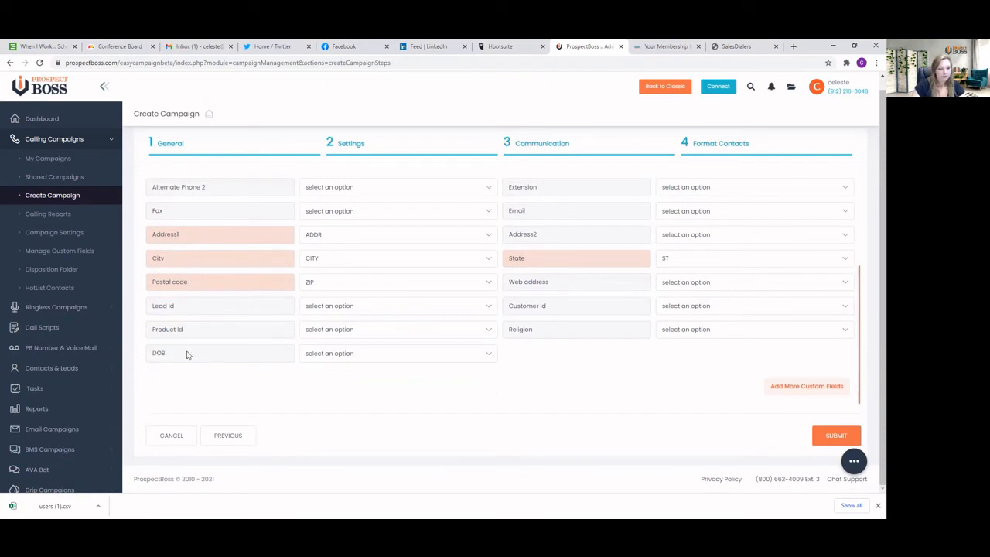
pyautogui.doubleClick(158, 354)
# Map the CREDIT_RANGE_NEW column to the DOB field
pyautogui.click(351, 355)
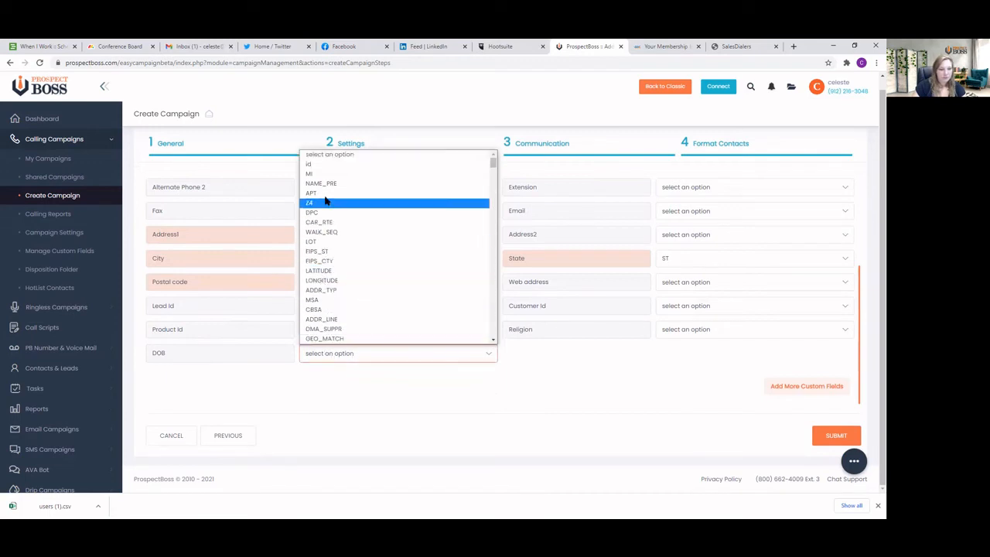
pyautogui.scroll(-2, 336, 225)
pyautogui.scroll(-3, 336, 225)
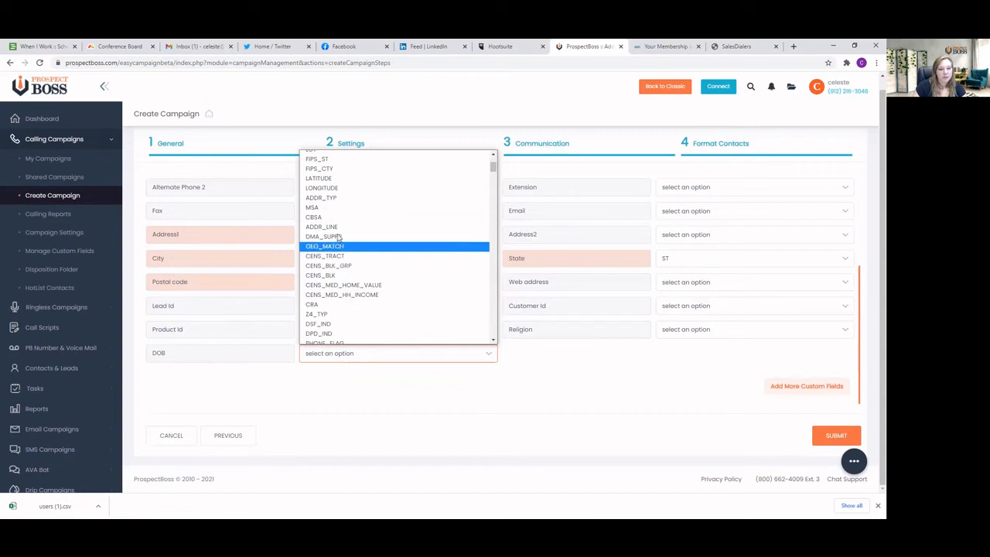
pyautogui.scroll(-4, 334, 240)
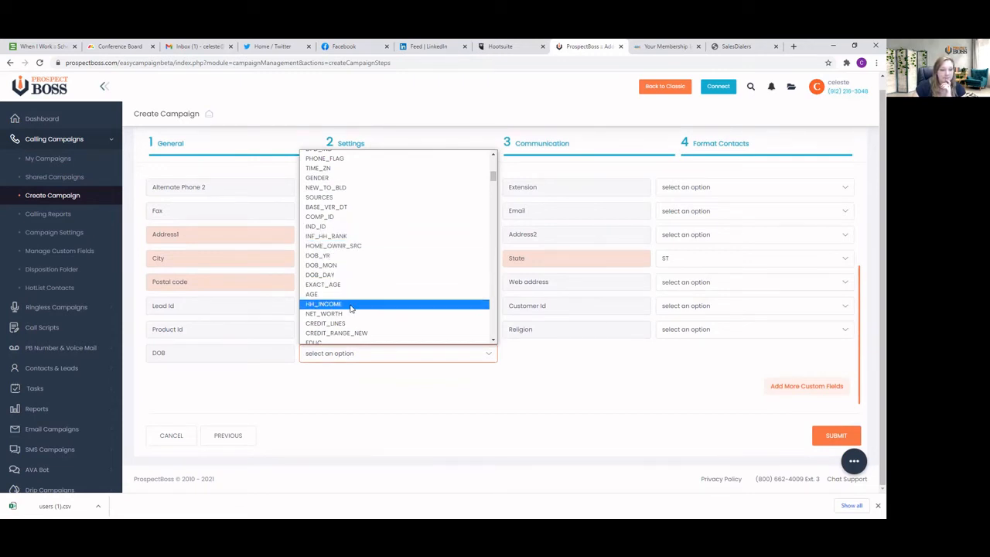
pyautogui.click(350, 333)
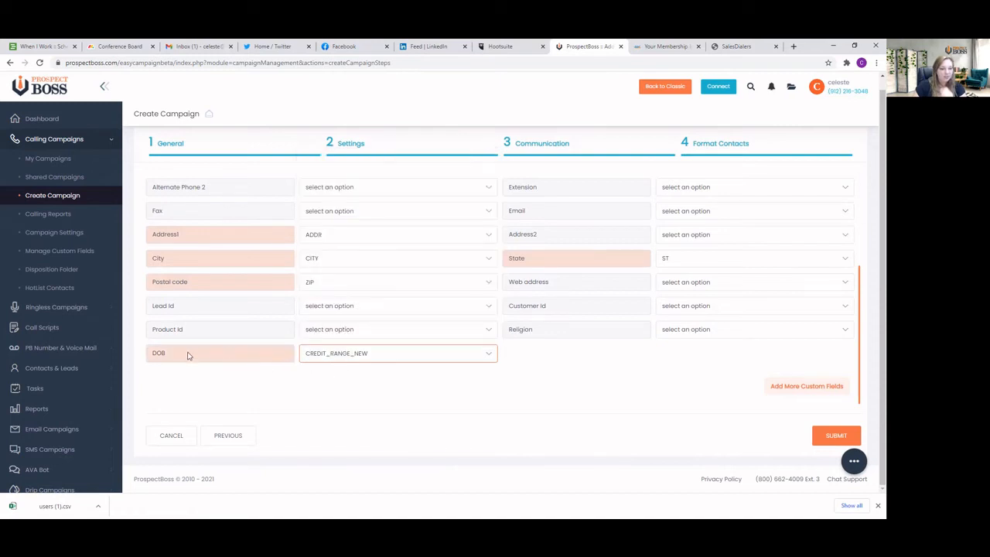
pyautogui.doubleClick(160, 354)
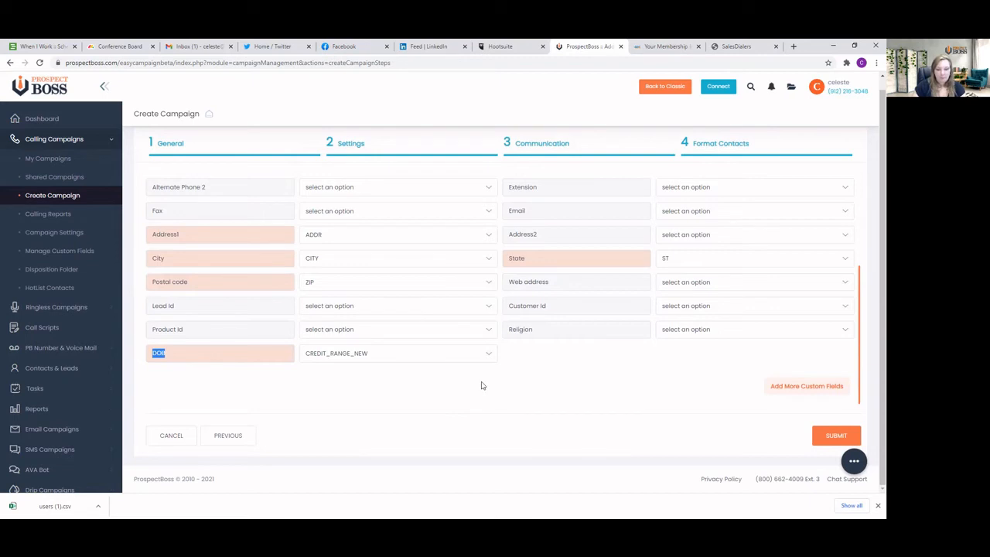
pyautogui.click(637, 374)
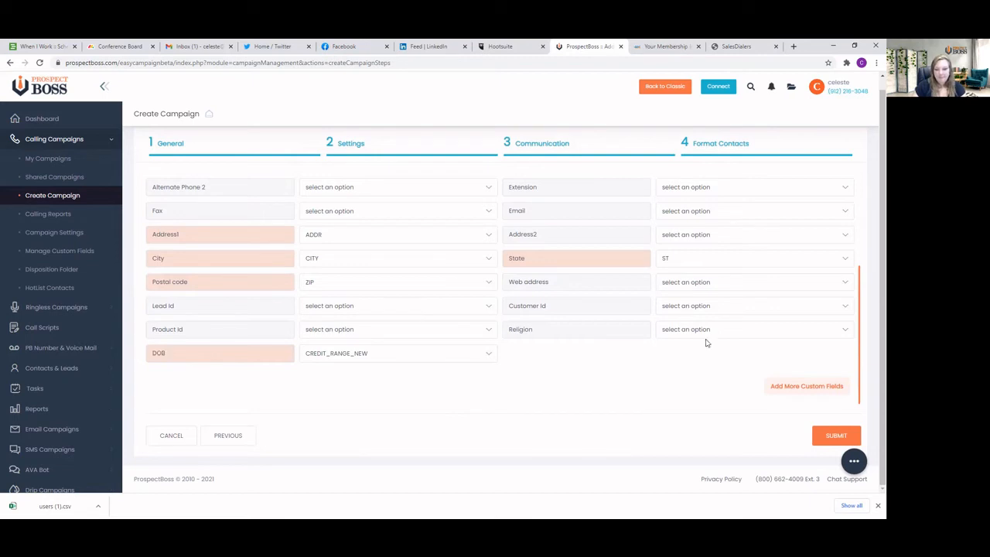
# Add more custom fields to the contact format and rename the Custom 3 field as Homeowner Status
pyautogui.click(791, 388)
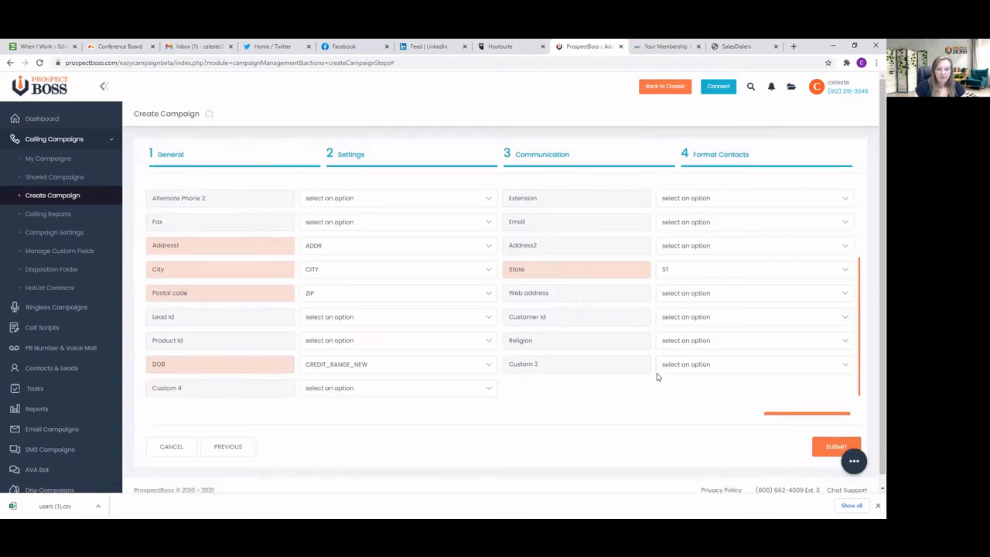
pyautogui.tripleClick(508, 362)
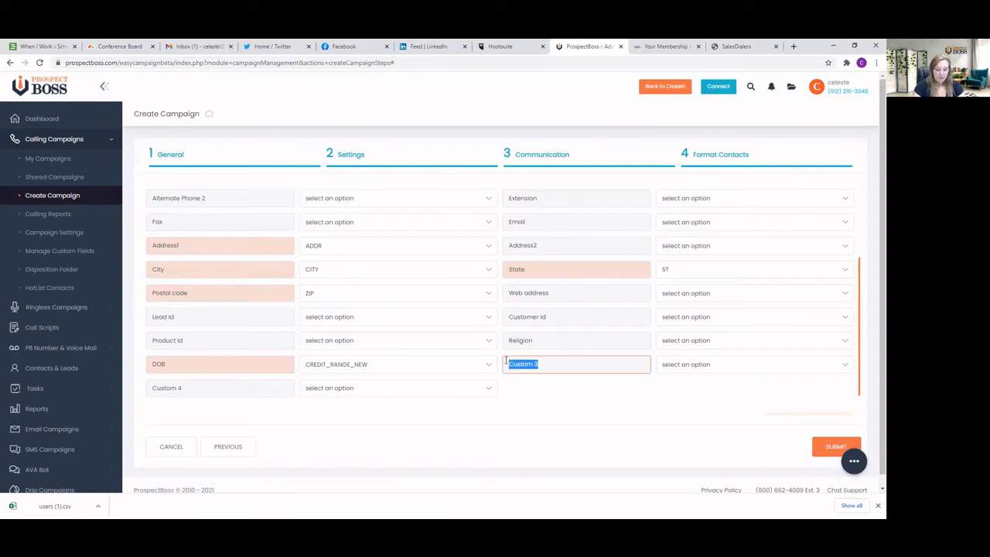
pyautogui.write('Homeowner Status')
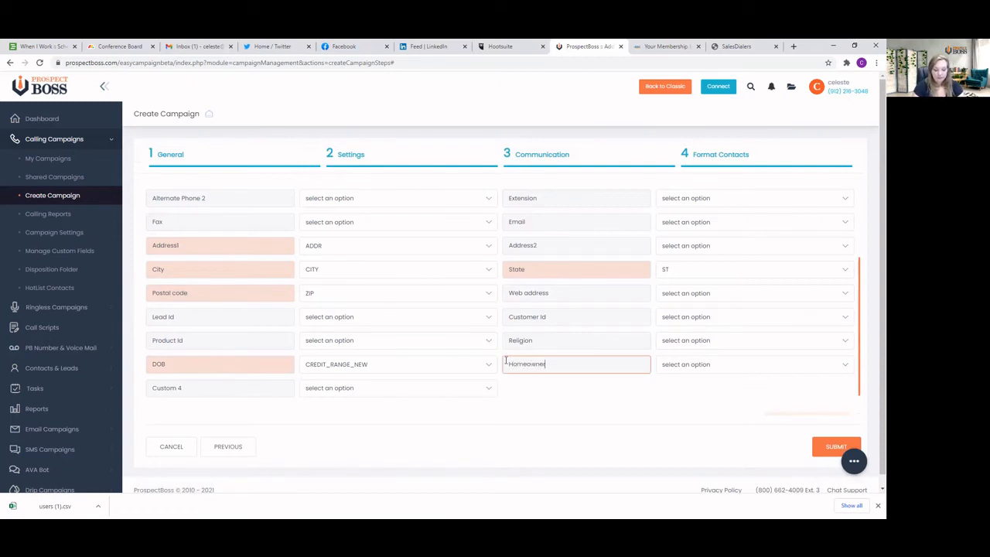
# Map the HOME_OWNR_SRC column to the Homeowner Status custom field
pyautogui.click(782, 370)
pyautogui.scroll(-3, 727, 263)
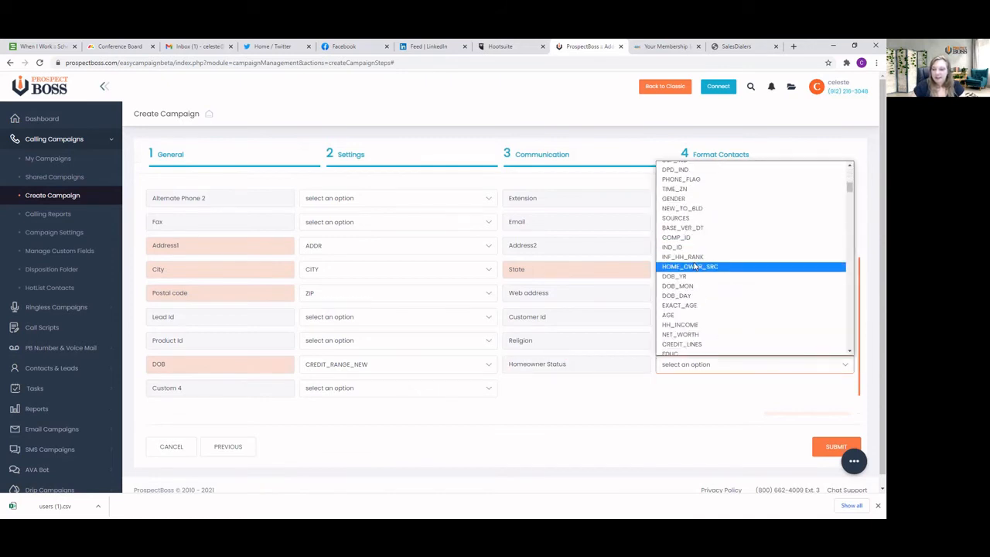
pyautogui.click(694, 266)
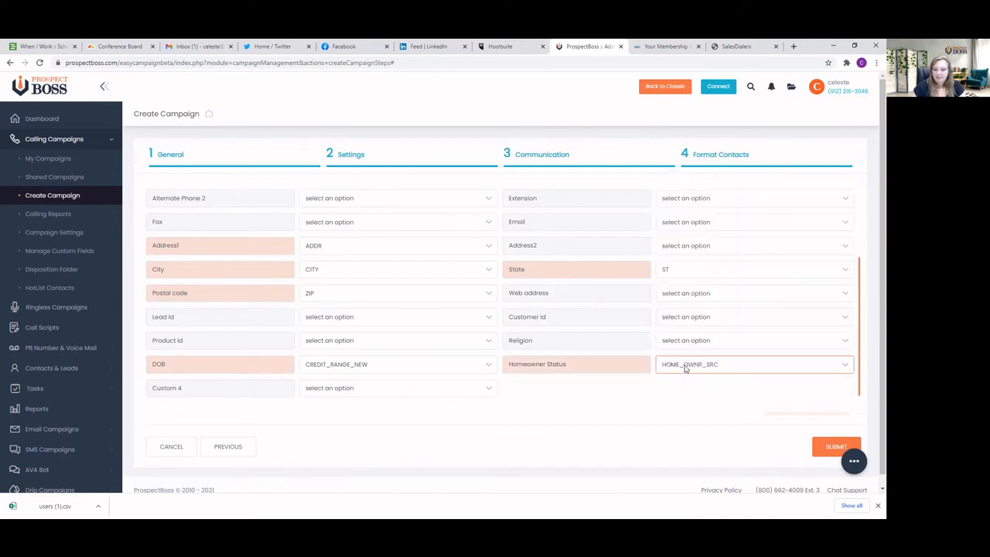
# Submit the contact format to create the calling campaign and acknowledge the confirmation
pyautogui.click(561, 399)
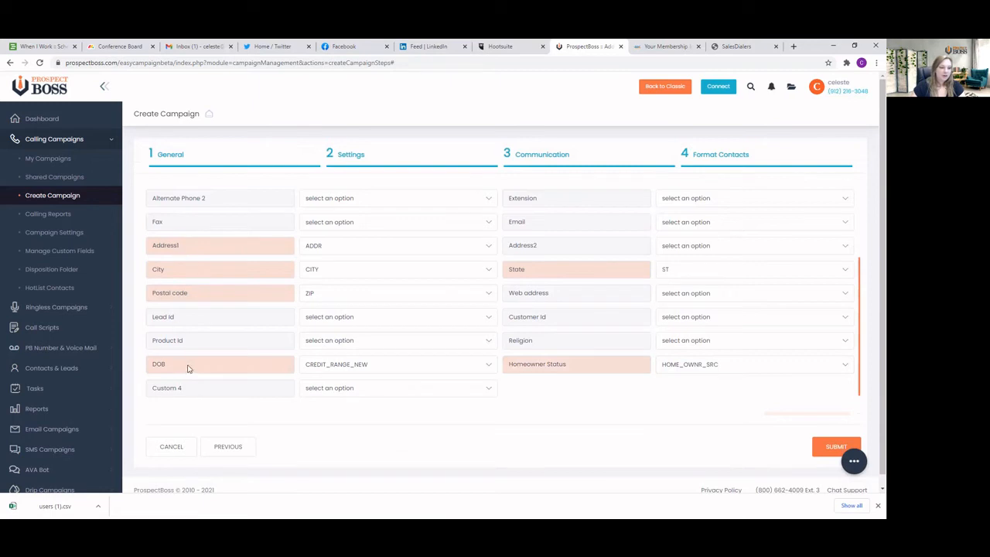
pyautogui.click(835, 447)
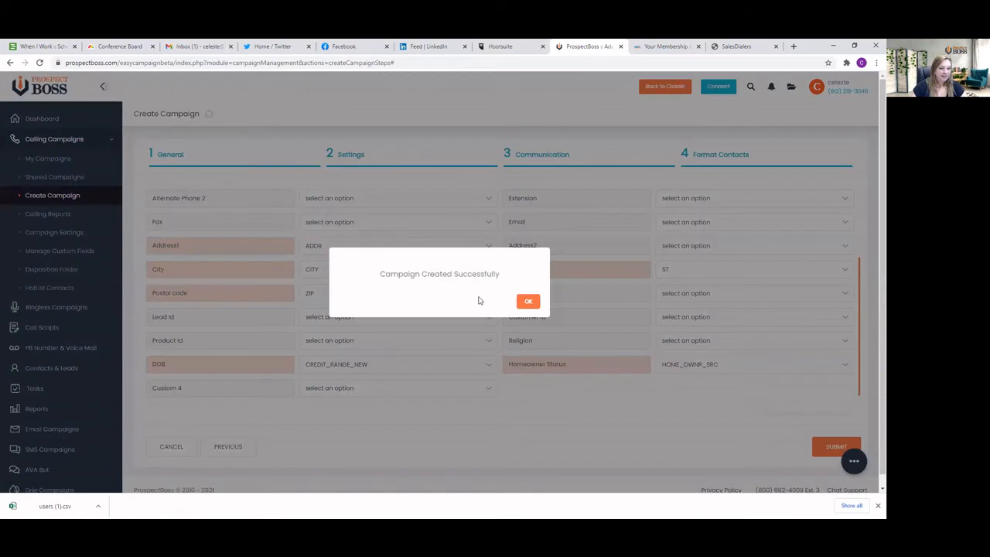
pyautogui.click(526, 301)
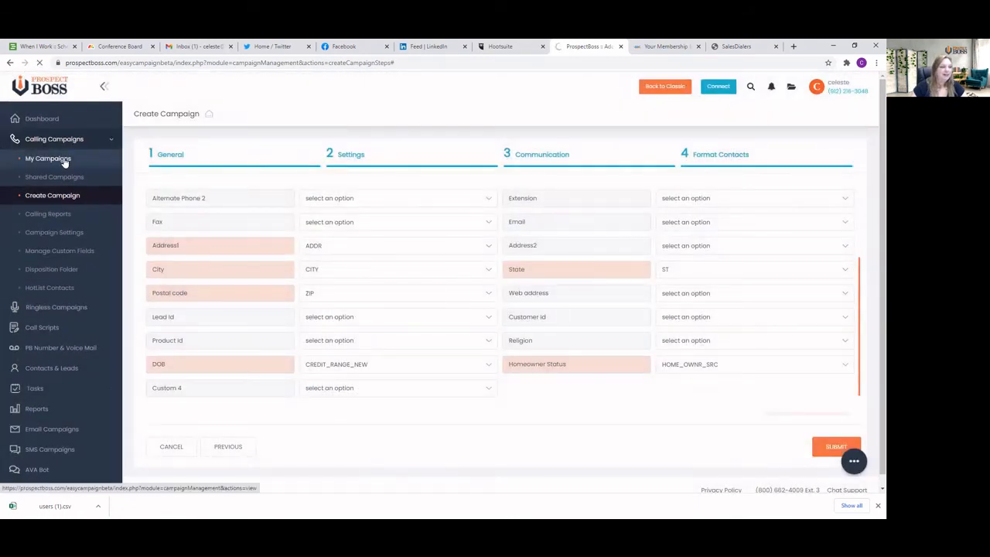
# Go to the list of calling campaigns and open the contacts of the Circle Prospecting Video campaign
pyautogui.click(64, 161)
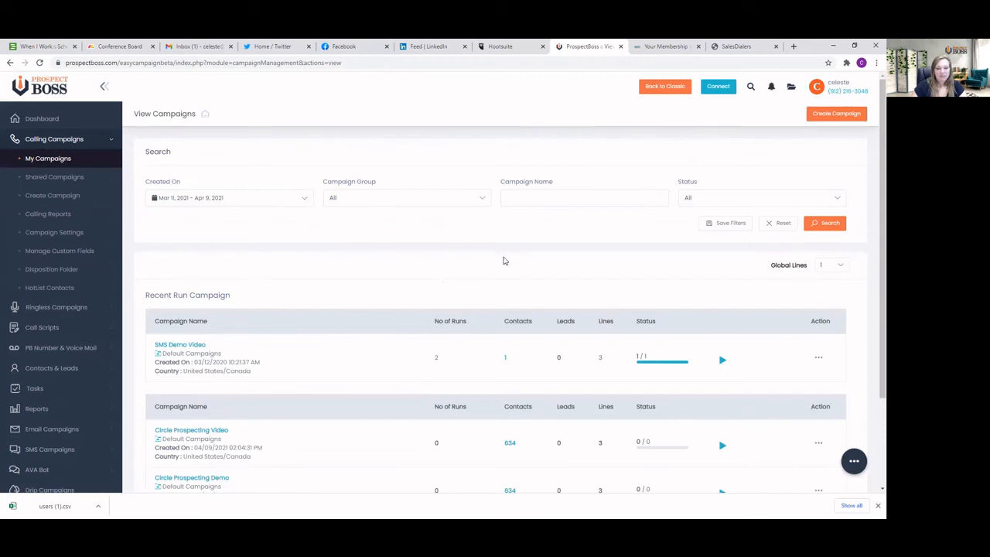
pyautogui.scroll(-2, 380, 265)
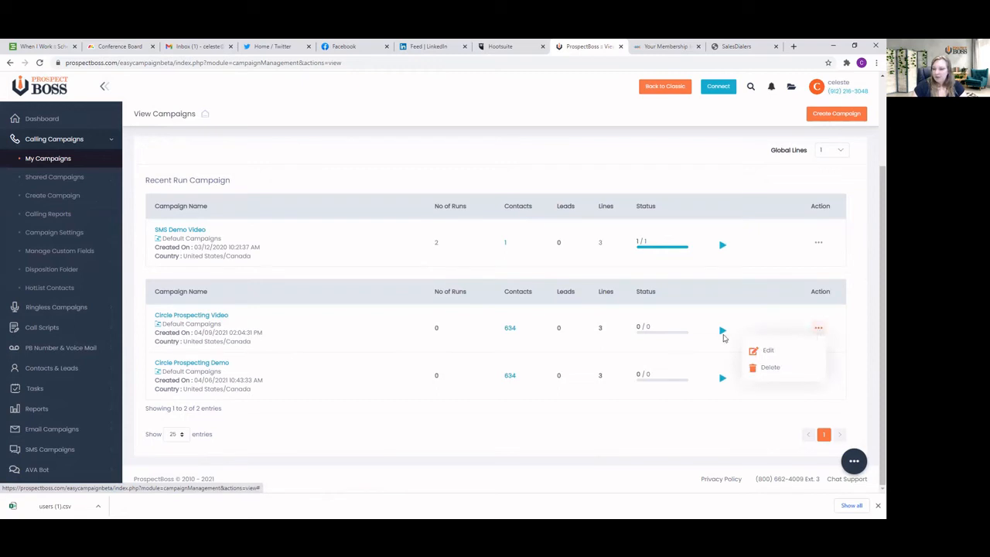
pyautogui.click(510, 329)
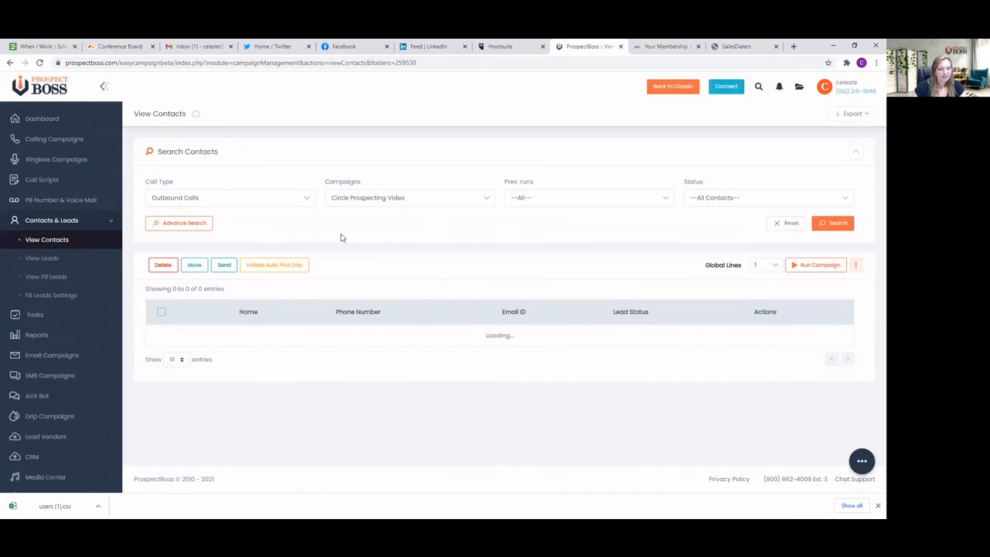
# Look through the first page of campaign contacts, keeping Circle Prospecting Video as the campaign filter
pyautogui.scroll(-1, 250, 299)
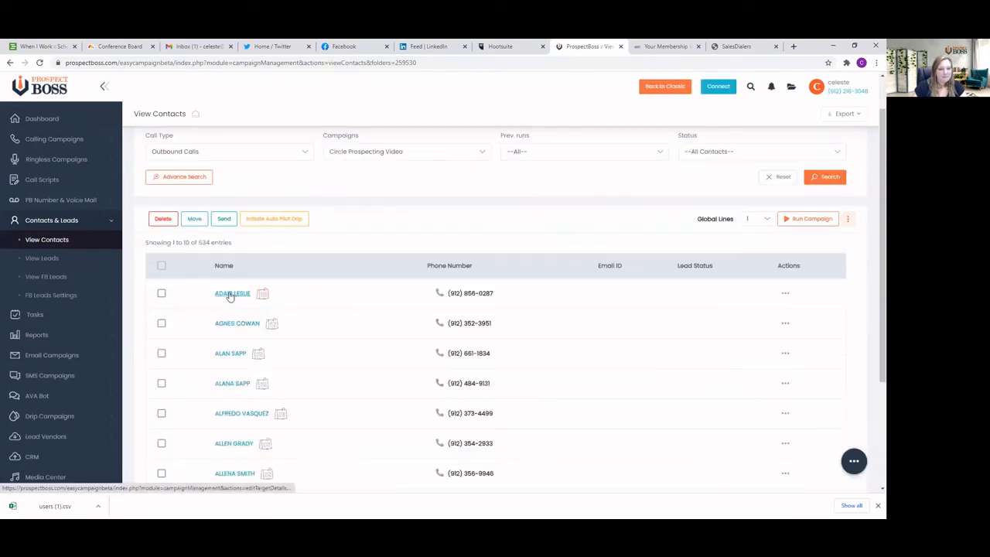
pyautogui.scroll(-3, 231, 321)
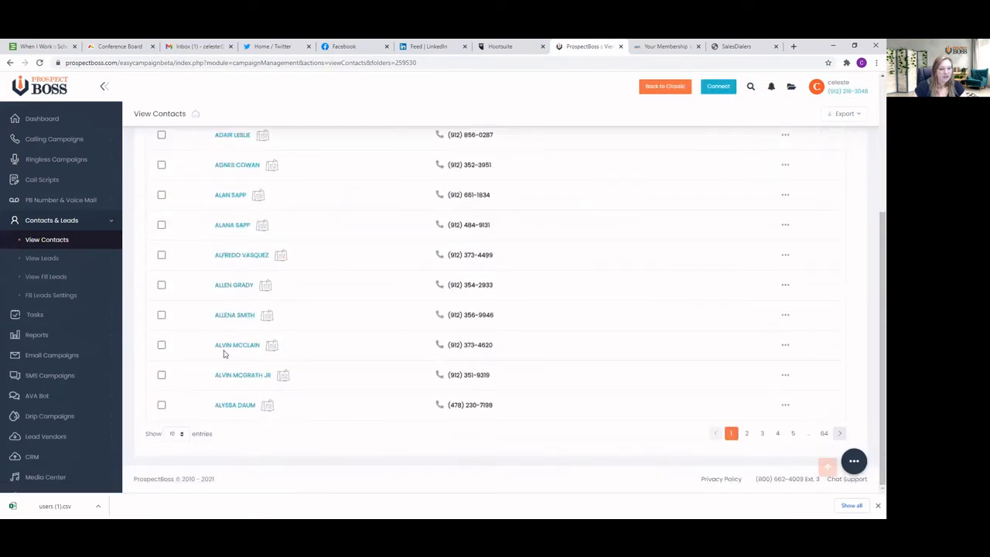
pyautogui.scroll(4, 232, 255)
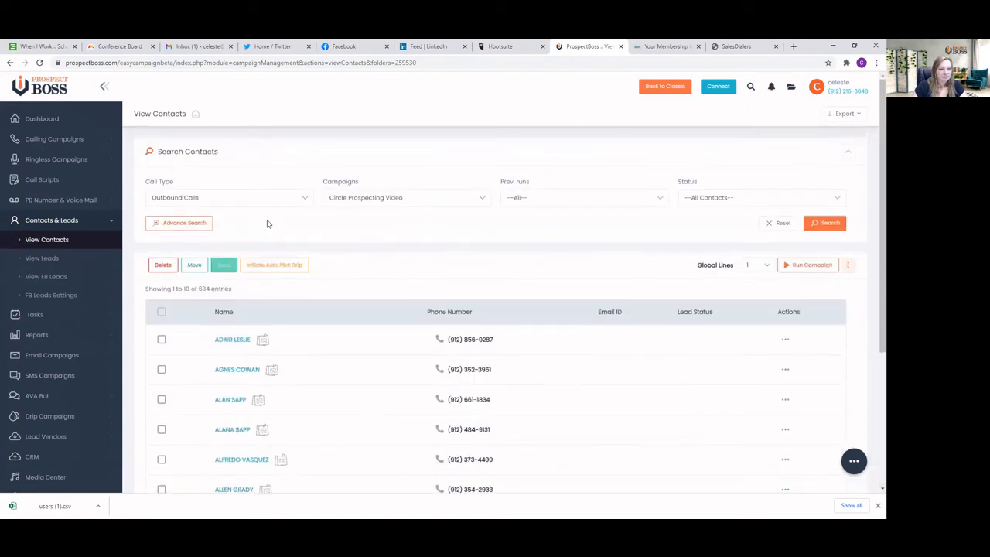
pyautogui.click(405, 199)
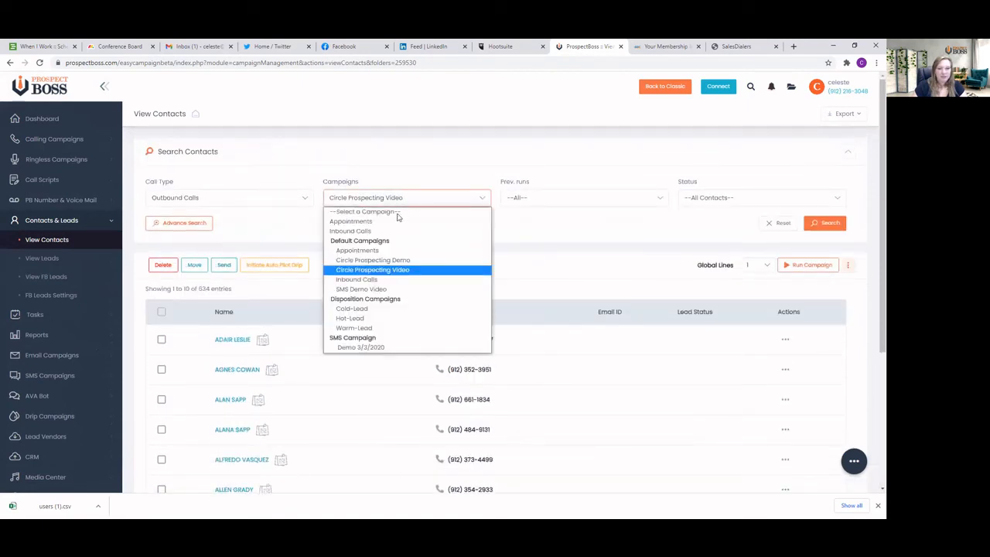
pyautogui.click(372, 269)
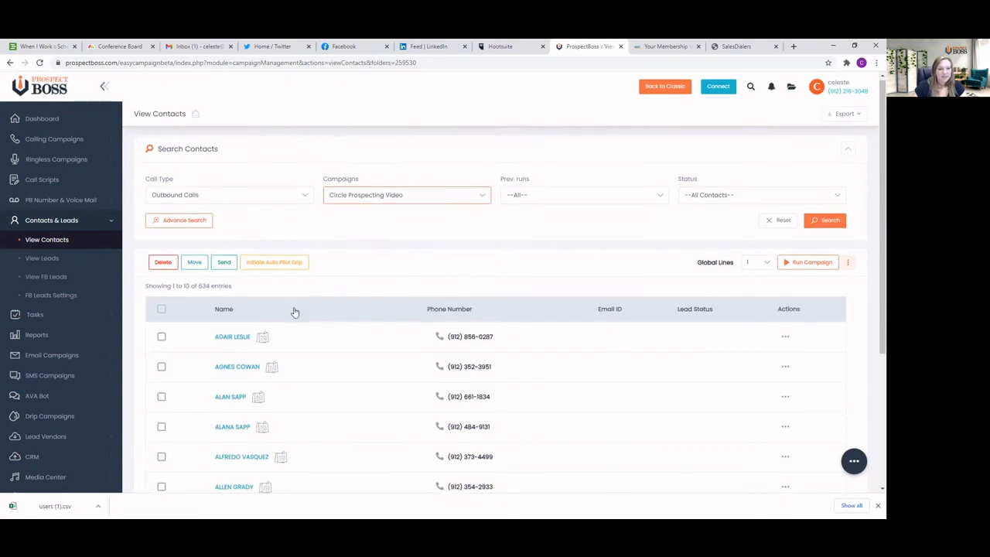
pyautogui.scroll(-4, 293, 312)
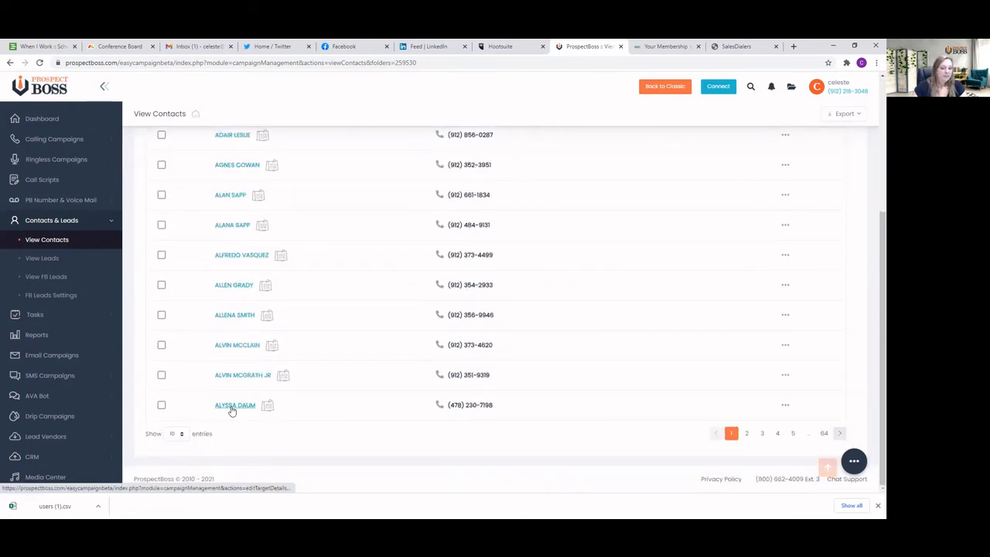
# Open the details of the last contact on the first page and set the gender to Female
pyautogui.click(232, 407)
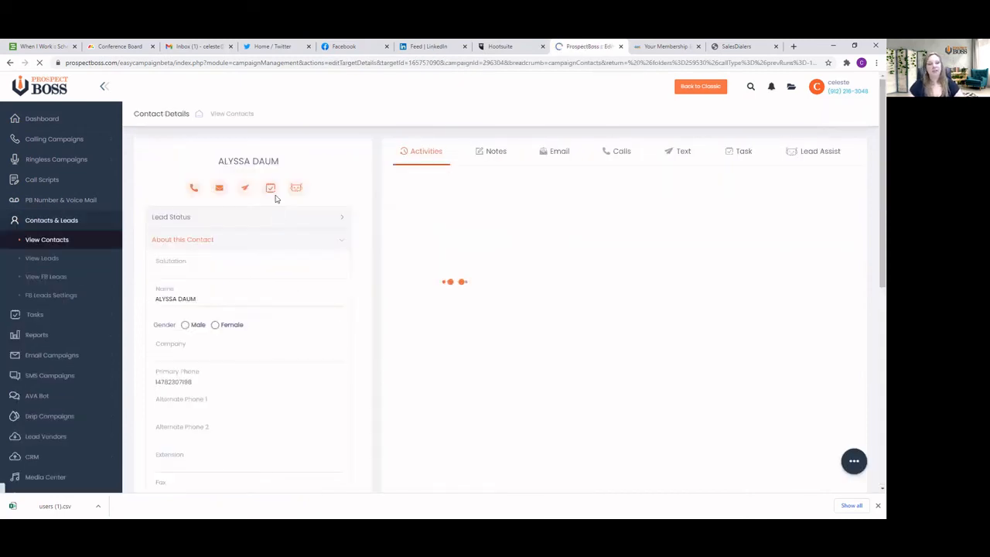
pyautogui.scroll(-1, 256, 283)
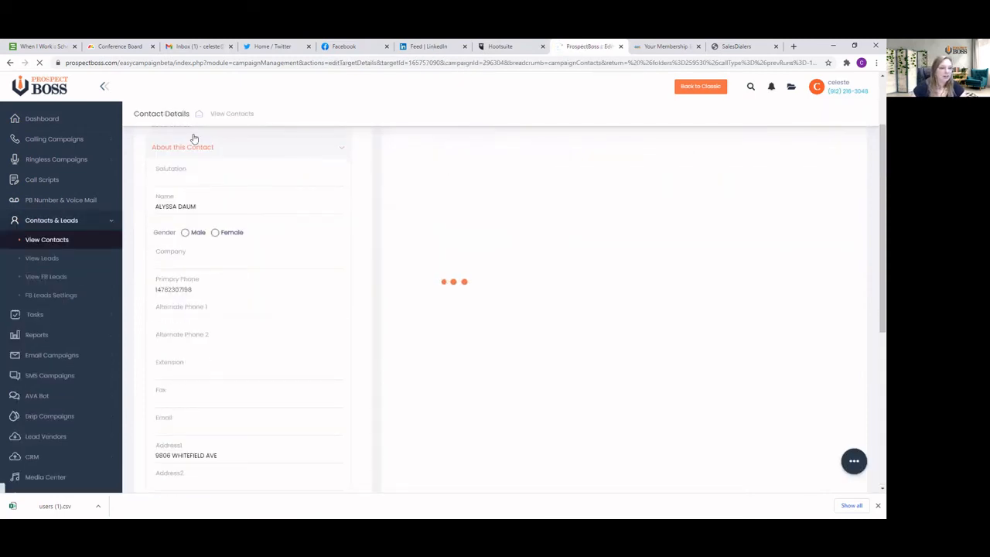
pyautogui.scroll(1, 268, 194)
pyautogui.scroll(-1, 194, 218)
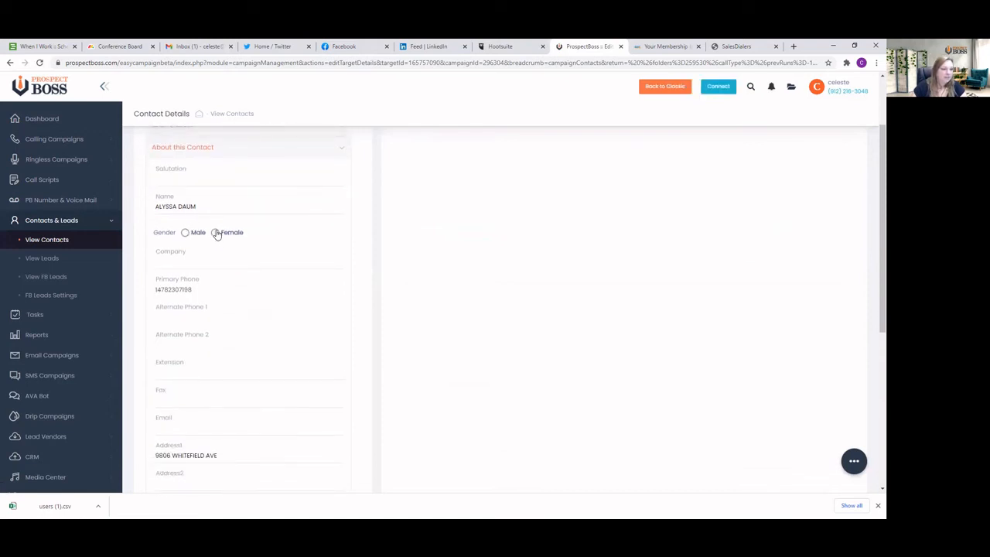
pyautogui.click(215, 234)
# Examine the contact's address details and the DOB and Homeowner Status custom fields
pyautogui.scroll(-1, 223, 246)
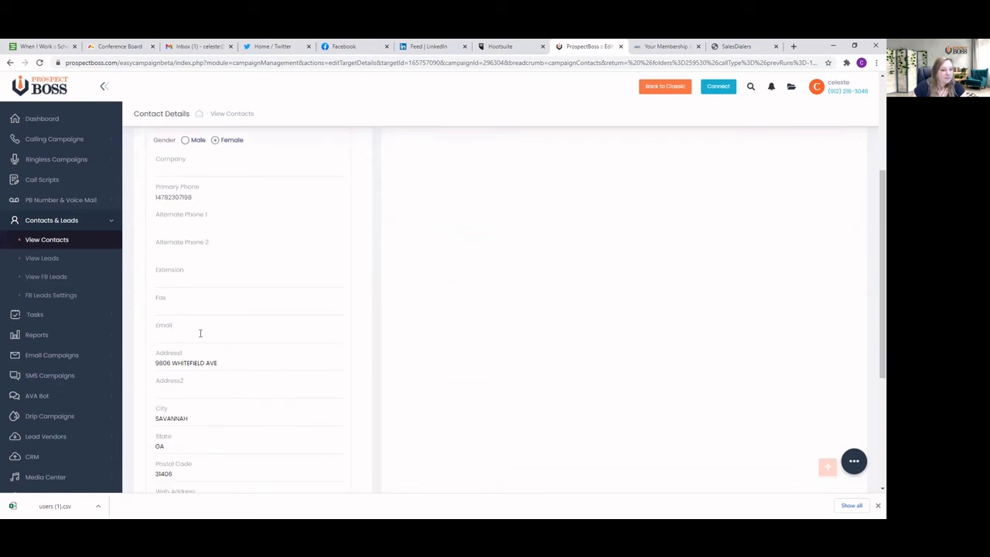
pyautogui.scroll(-3, 186, 365)
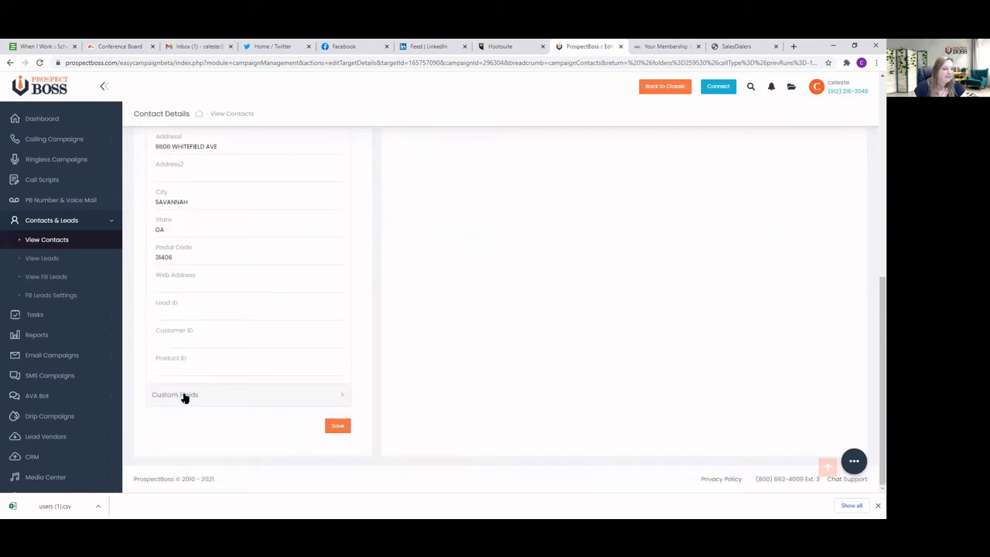
pyautogui.click(184, 396)
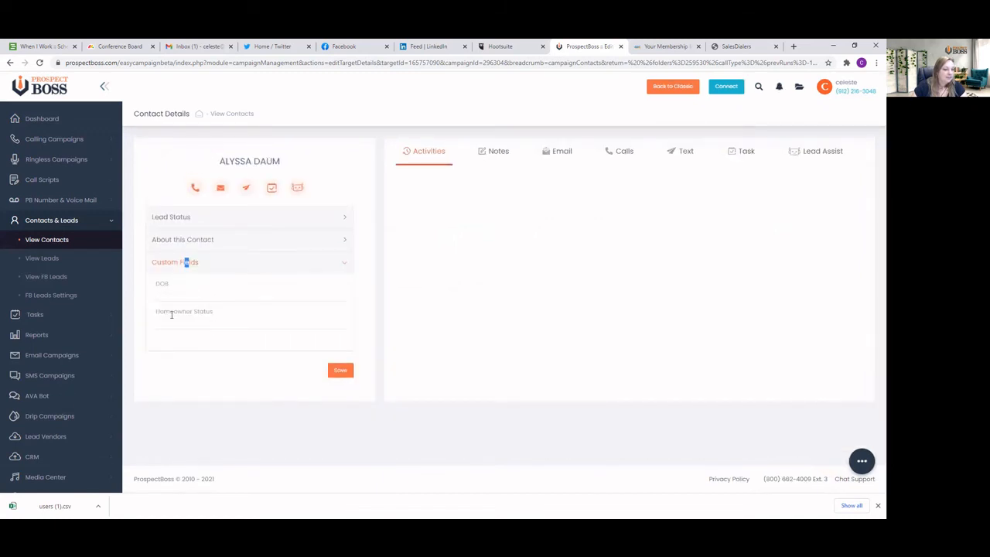
pyautogui.click(219, 317)
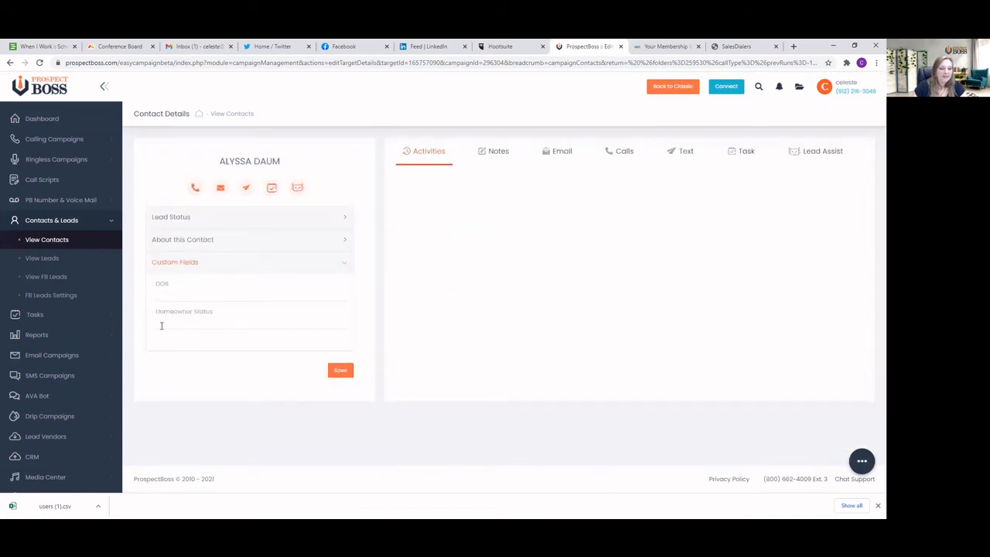
pyautogui.click(160, 326)
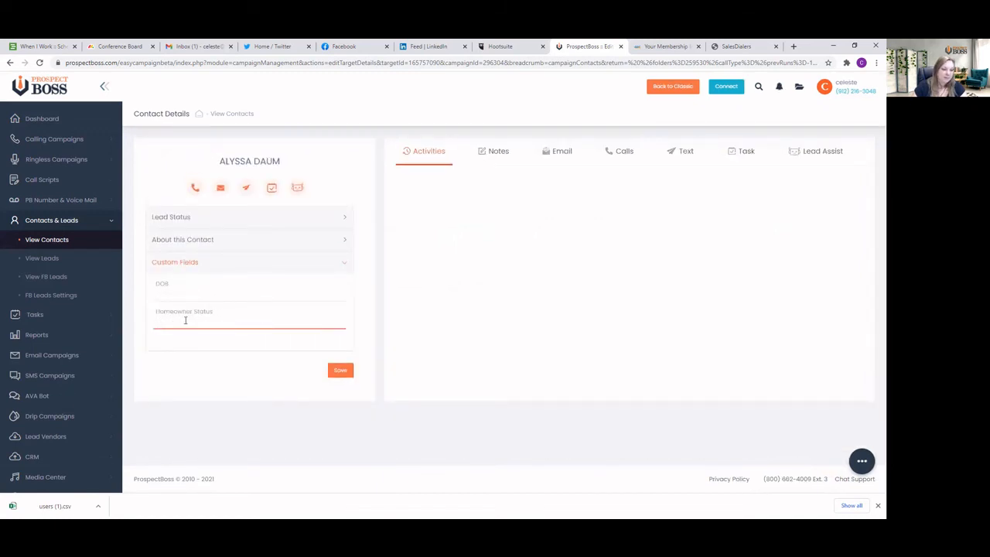
# Review the lead status options offered for the contact without choosing one
pyautogui.click(343, 263)
pyautogui.click(340, 240)
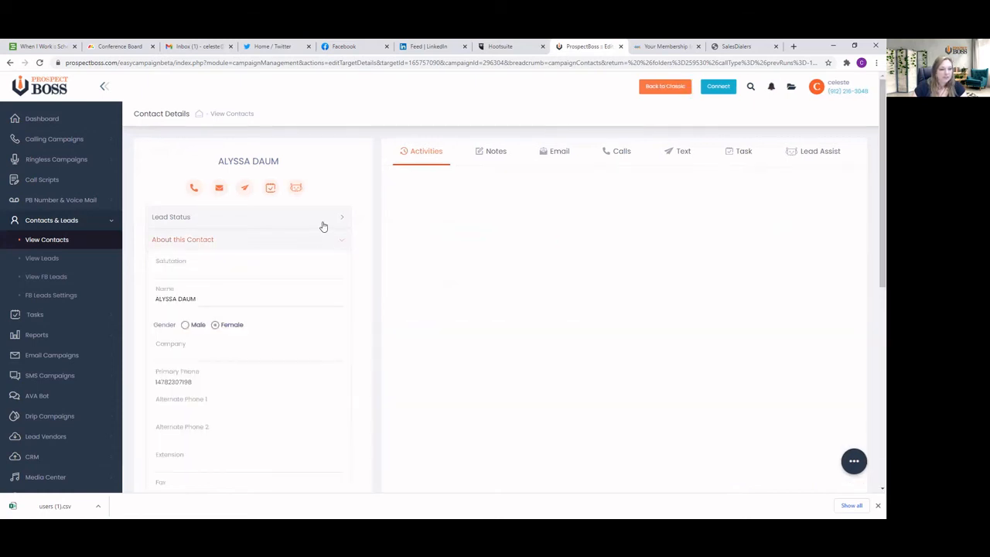
pyautogui.click(344, 217)
pyautogui.click(255, 257)
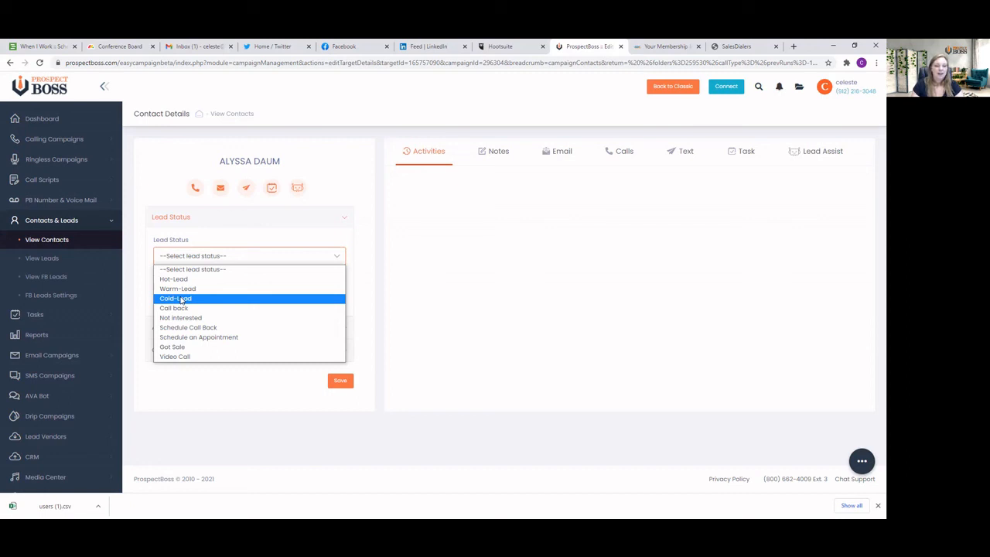
pyautogui.click(217, 408)
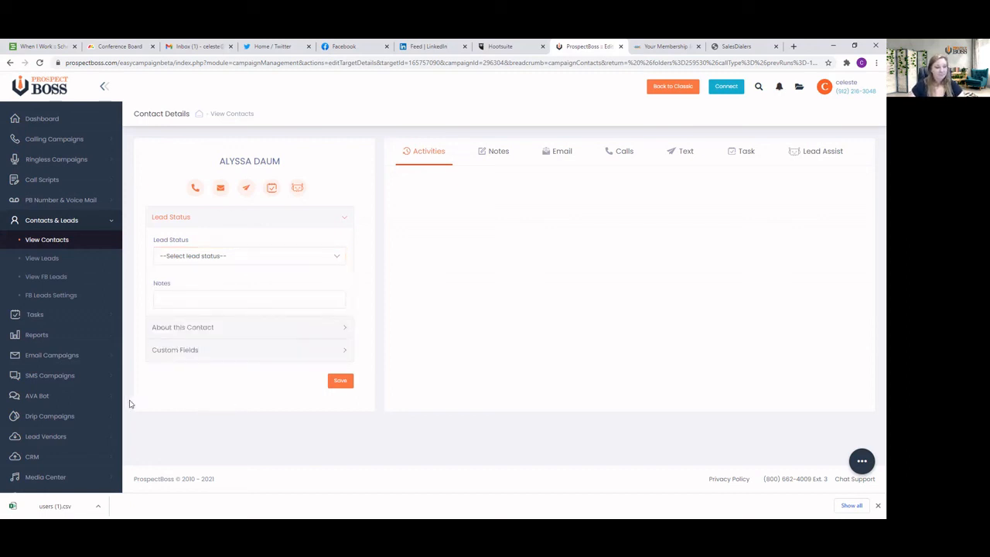
# Open the AVA Chat page of AVA Bot and enable the Lead Assist option for the account
pyautogui.click(42, 398)
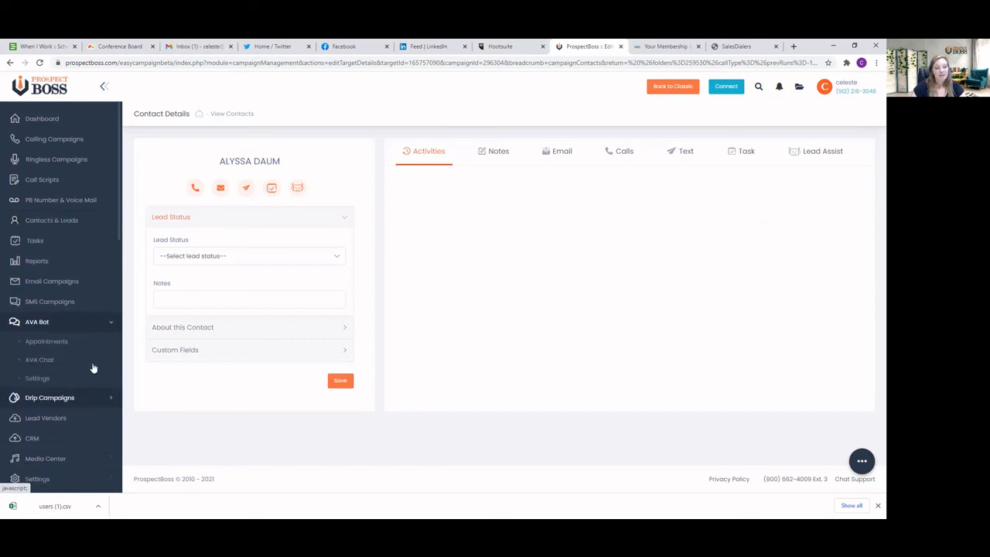
pyautogui.click(48, 361)
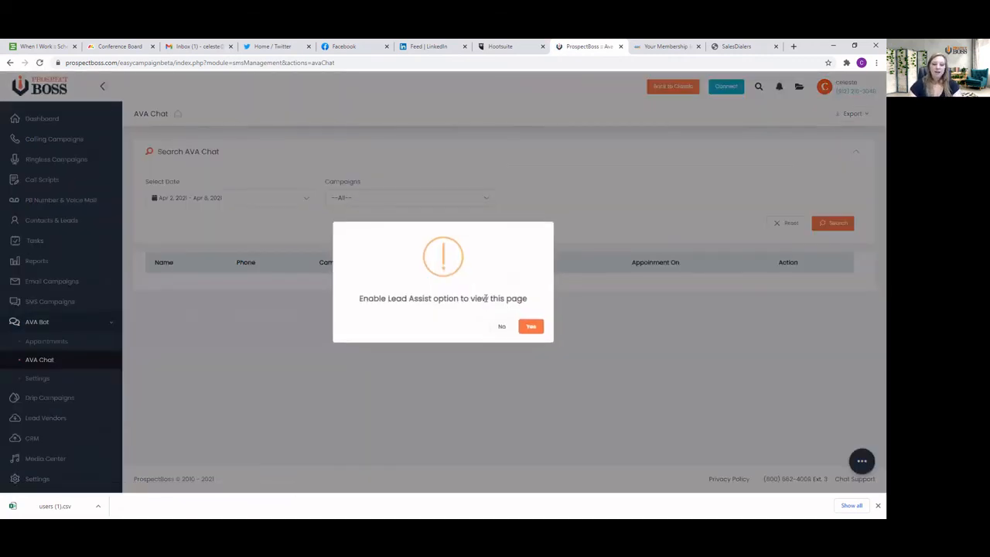
pyautogui.click(532, 327)
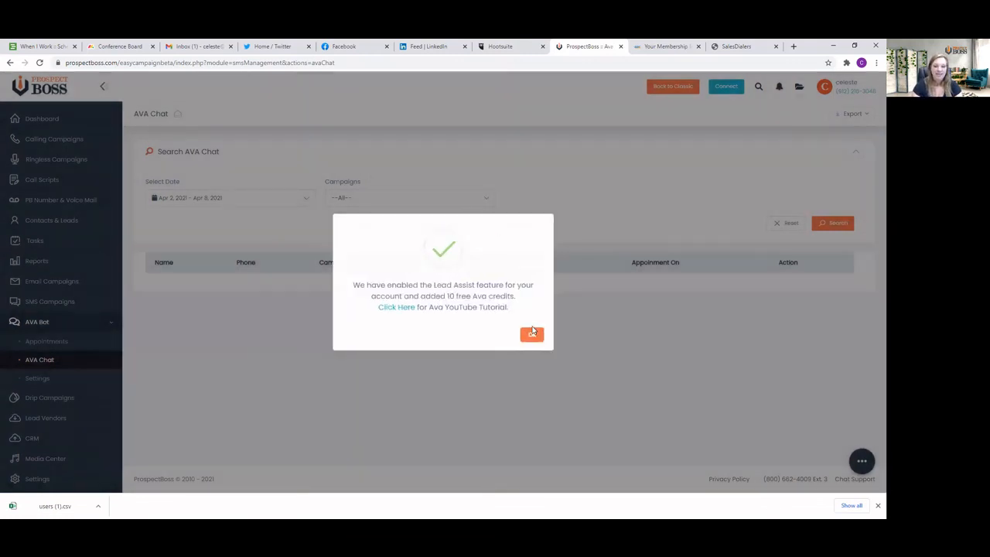
pyautogui.click(532, 333)
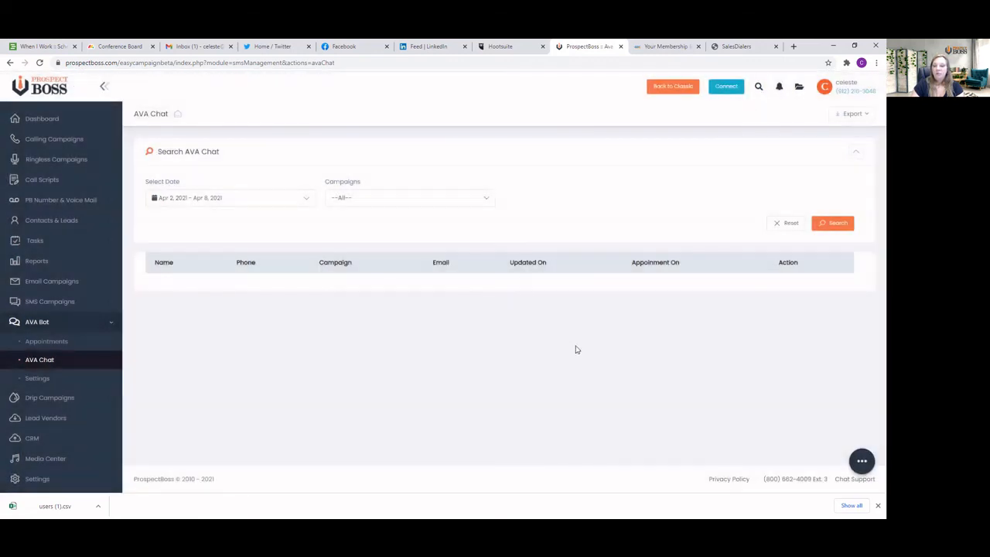